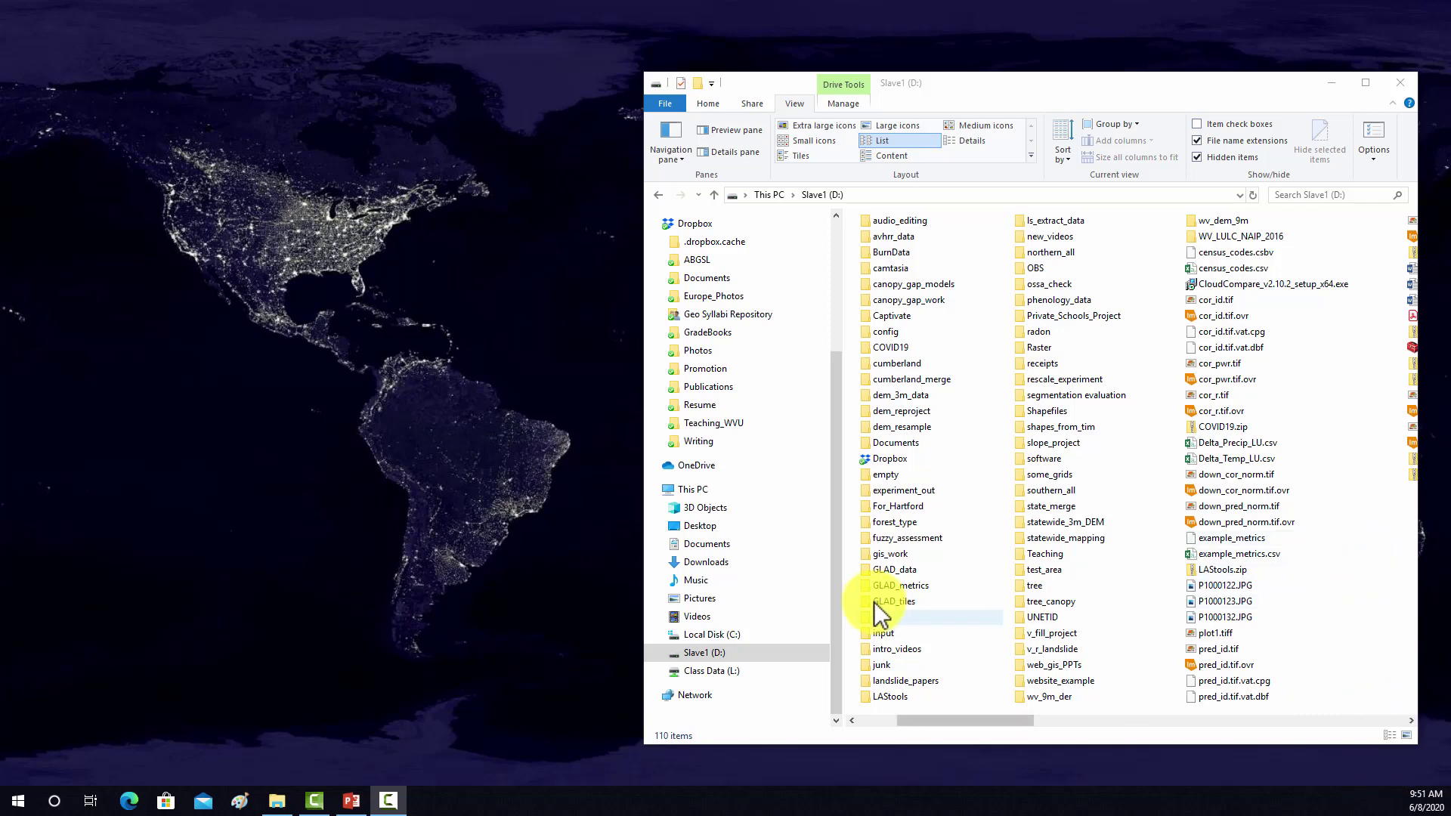
- Create a folder named cats_site on the Slave1 (D:) drive and open it
left_click_drag(644, 568, 444, 567)
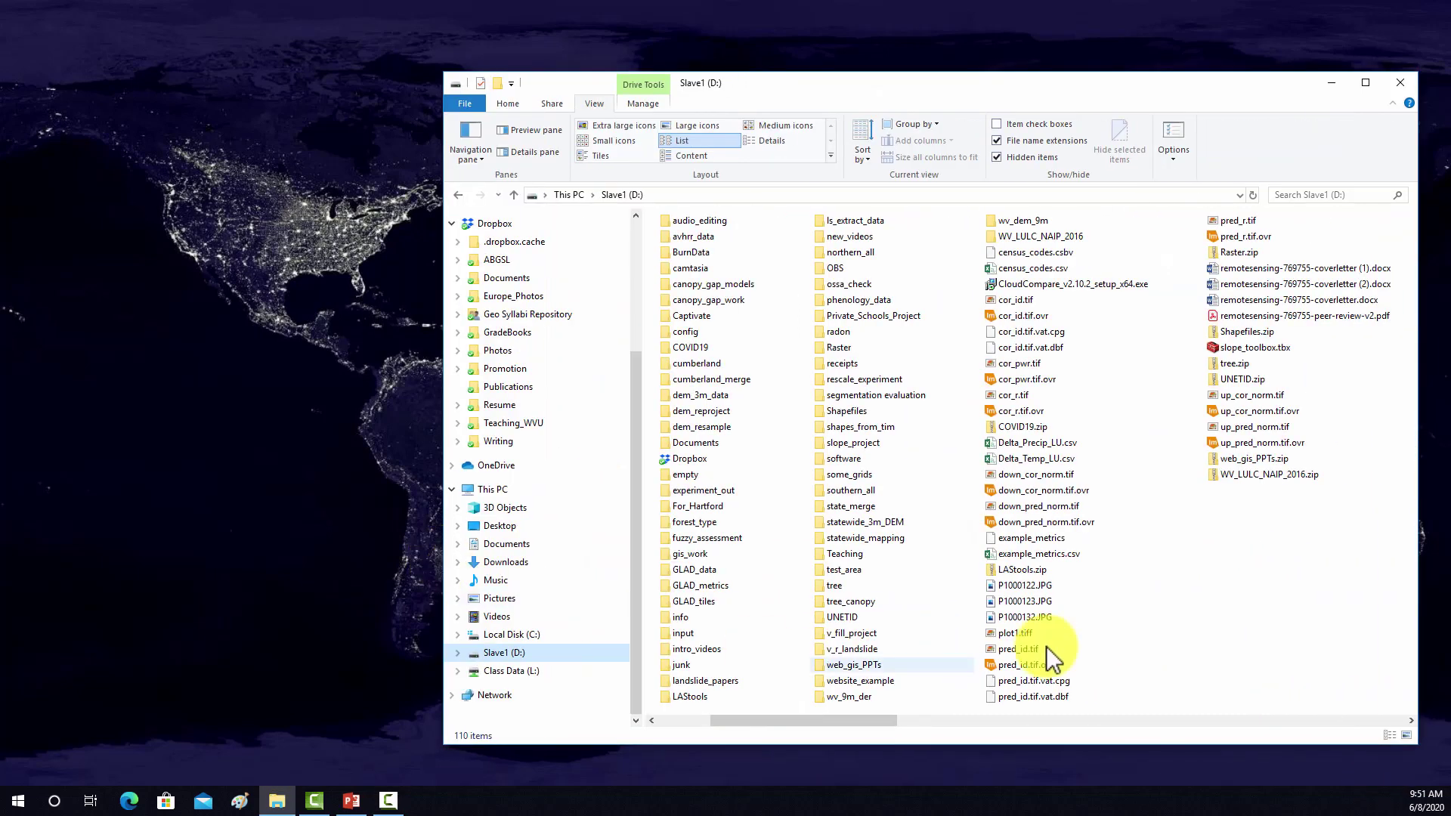
right_click(1256, 576)
left_click(1295, 529)
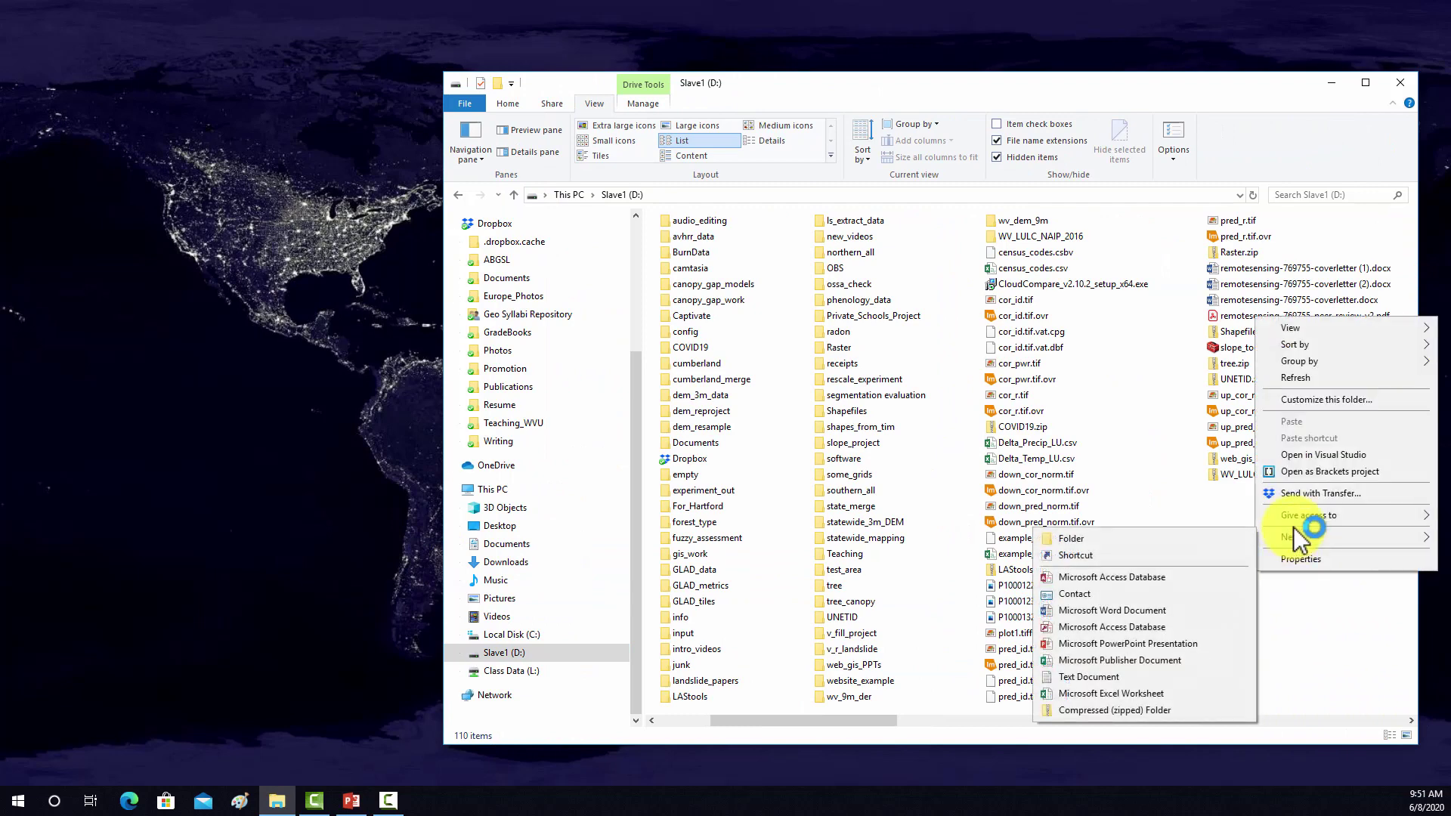
left_click(1176, 537)
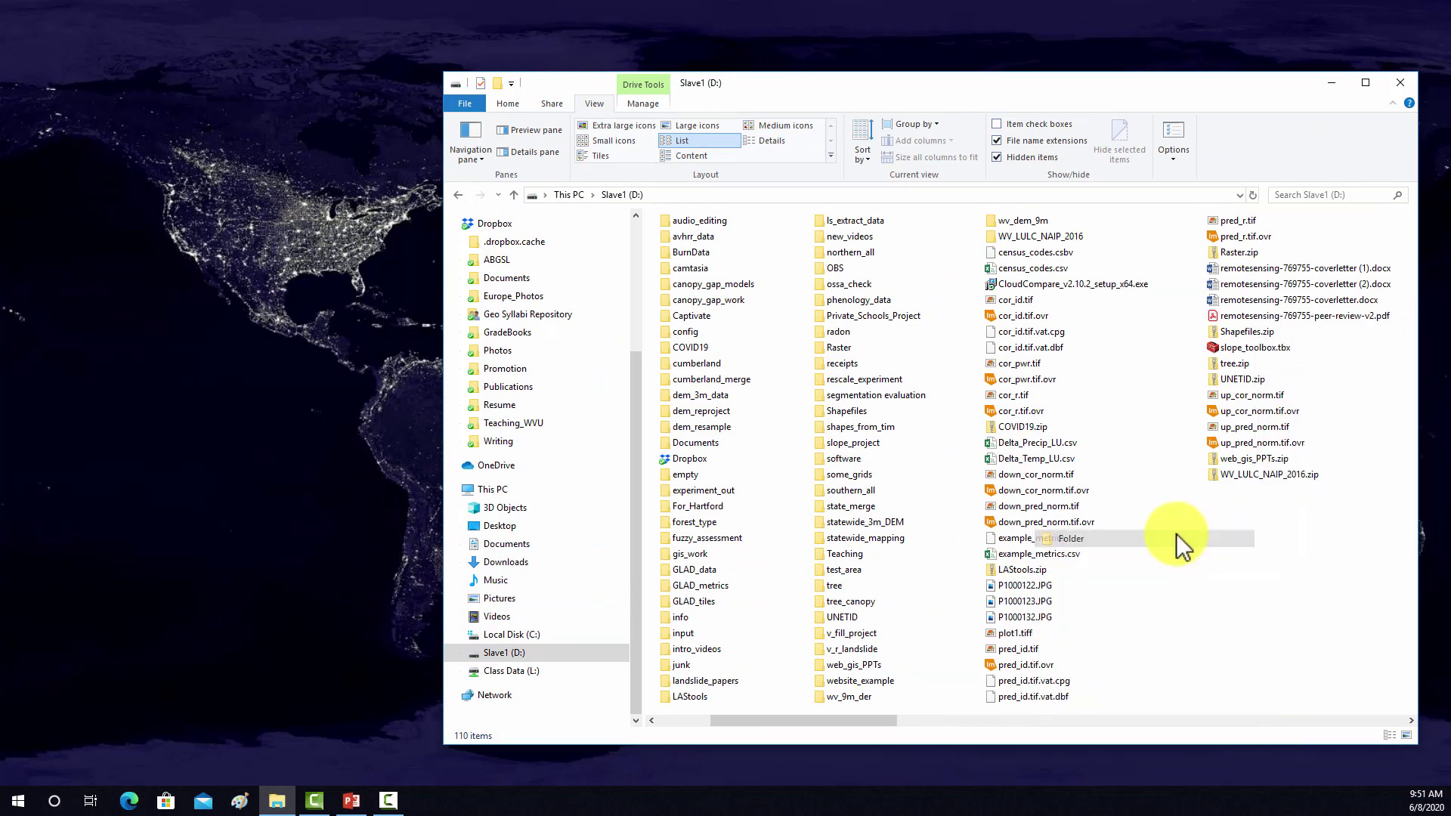
key("BackSpace")
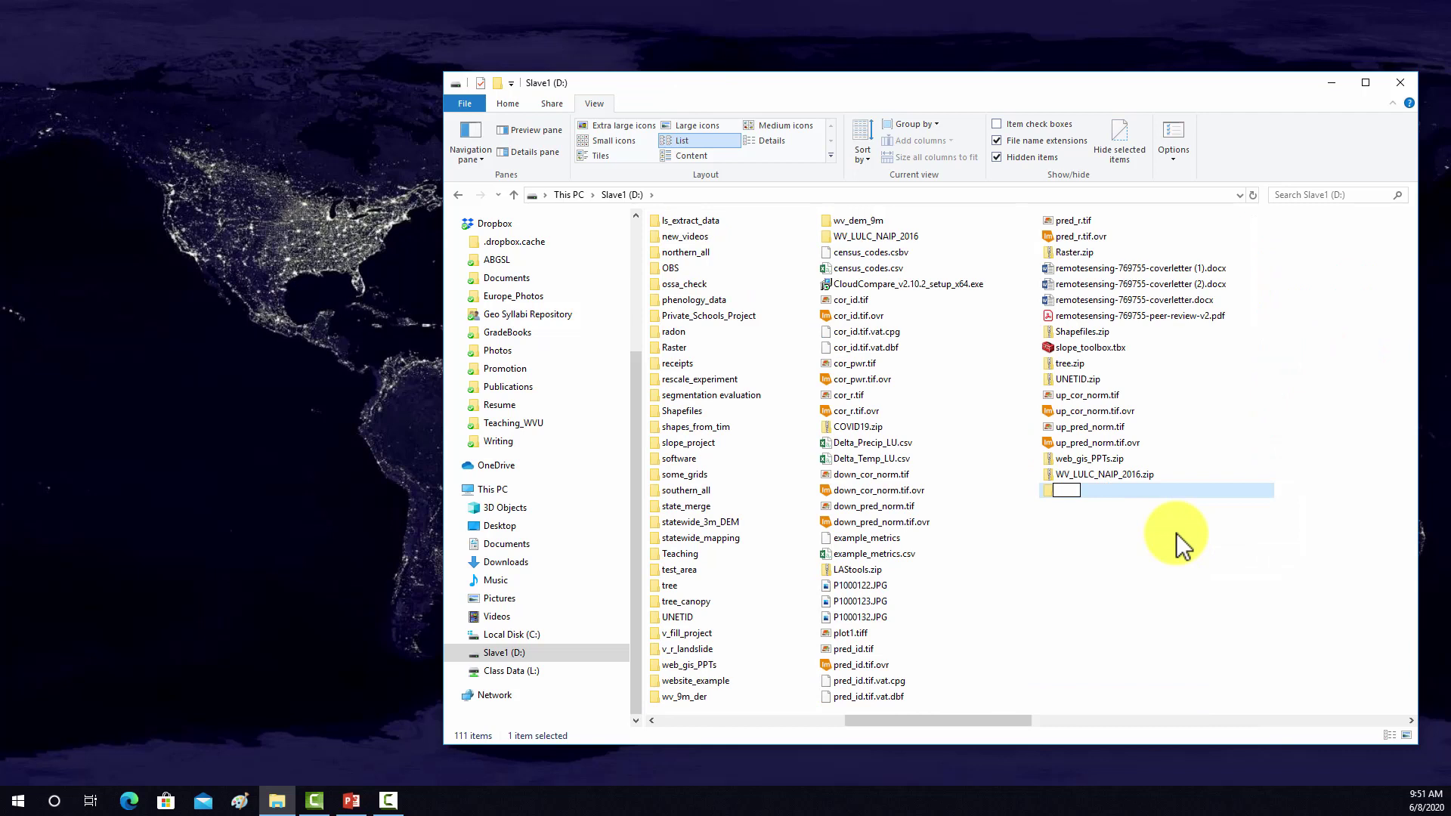
type("cats_site")
left_click(1276, 512)
double_click(1068, 493)
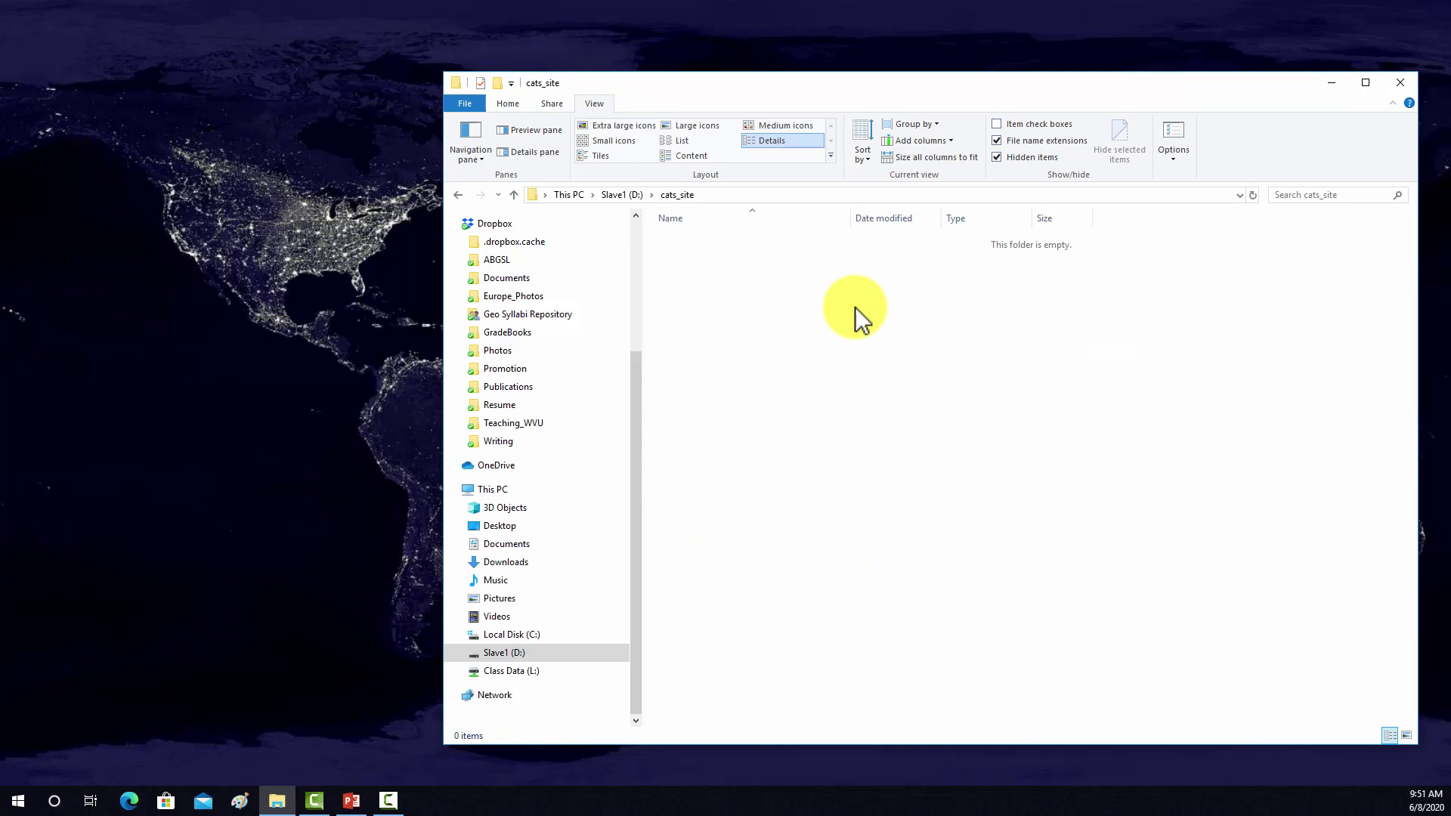
- Create a new subfolder named style inside cats_site
right_click(687, 274)
mouse_move(782, 513)
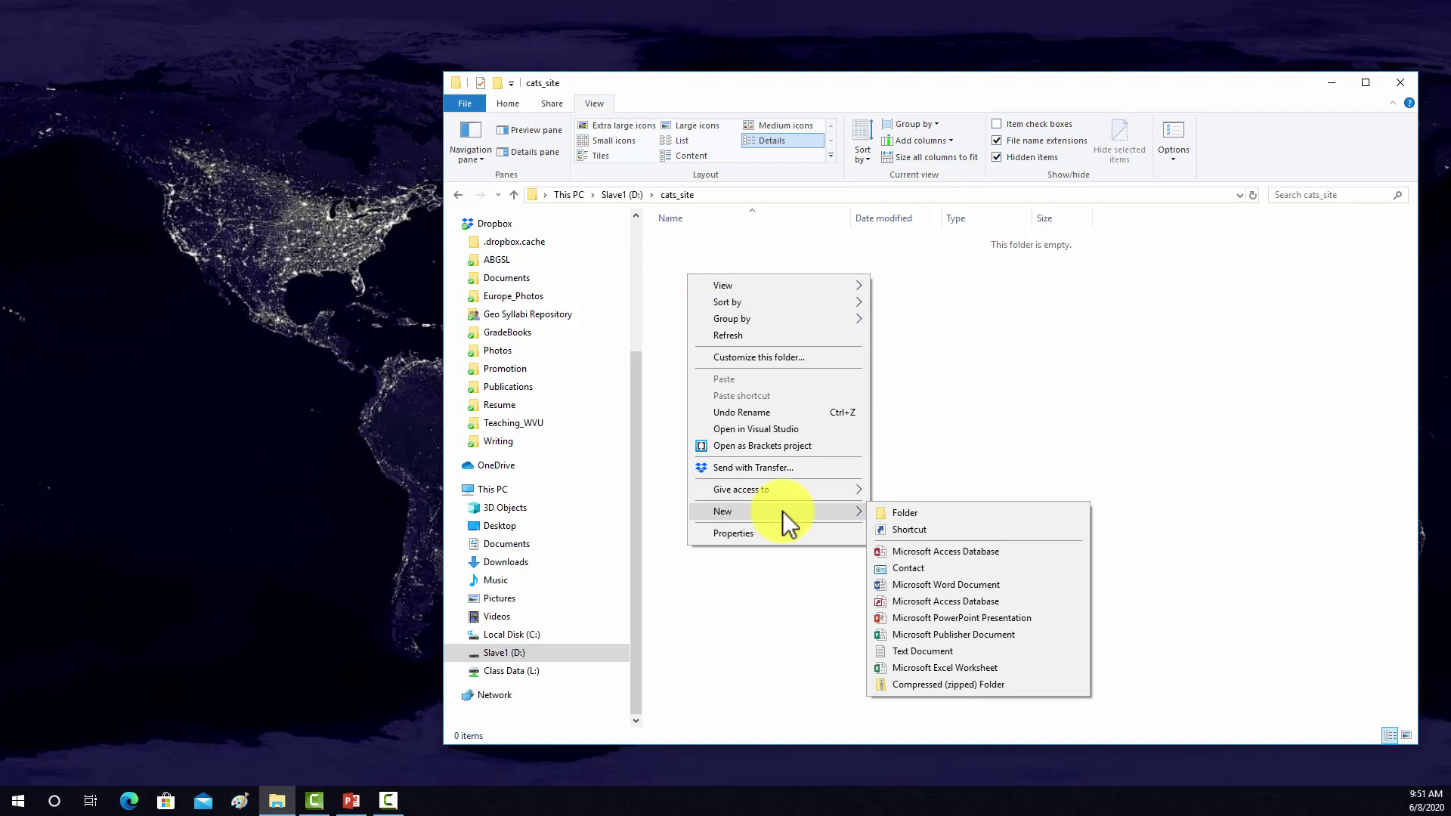
left_click(918, 513)
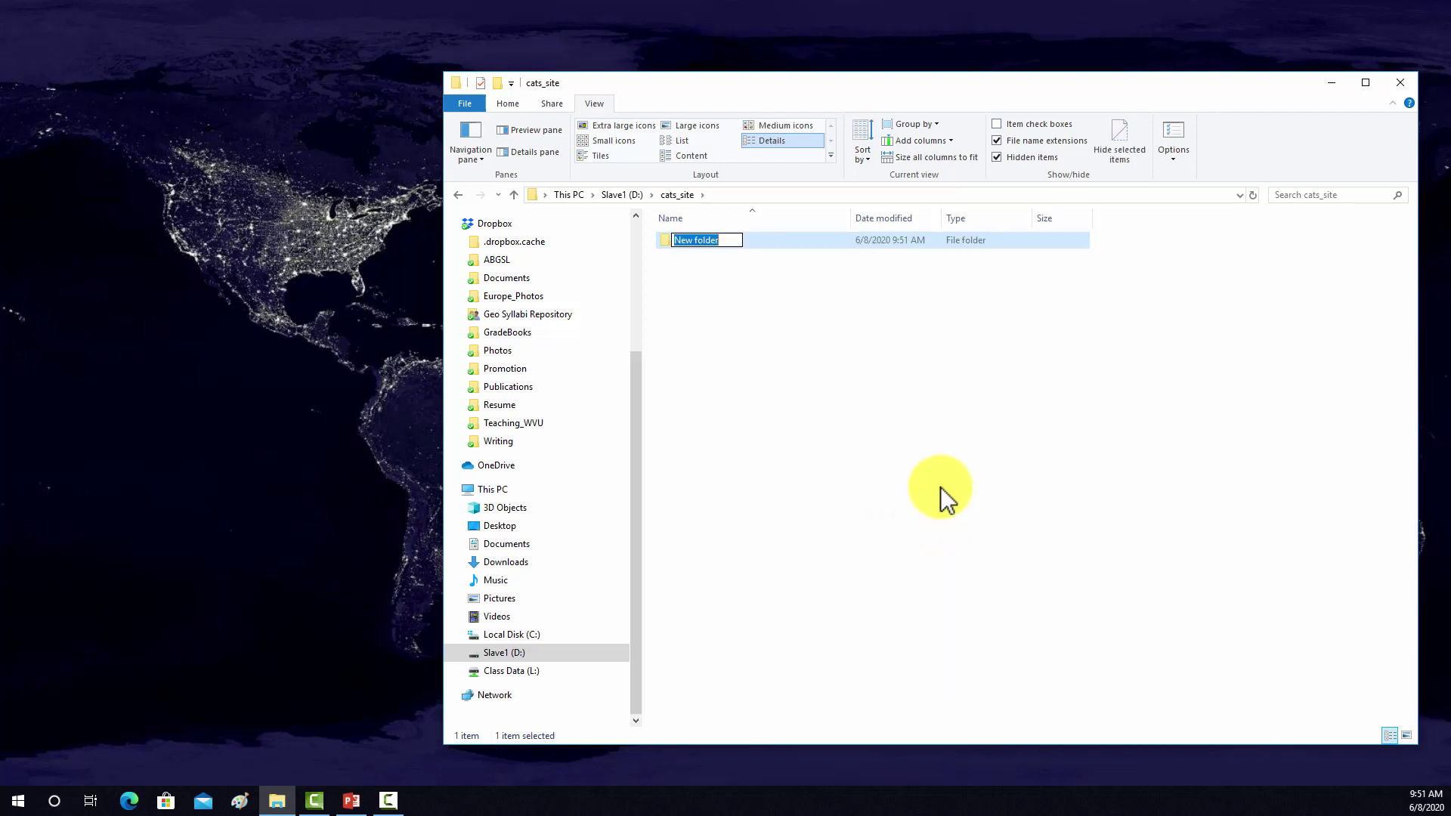
key("BackSpace")
type("style")
key("Return")
- Add a second subfolder named scripts
right_click(700, 311)
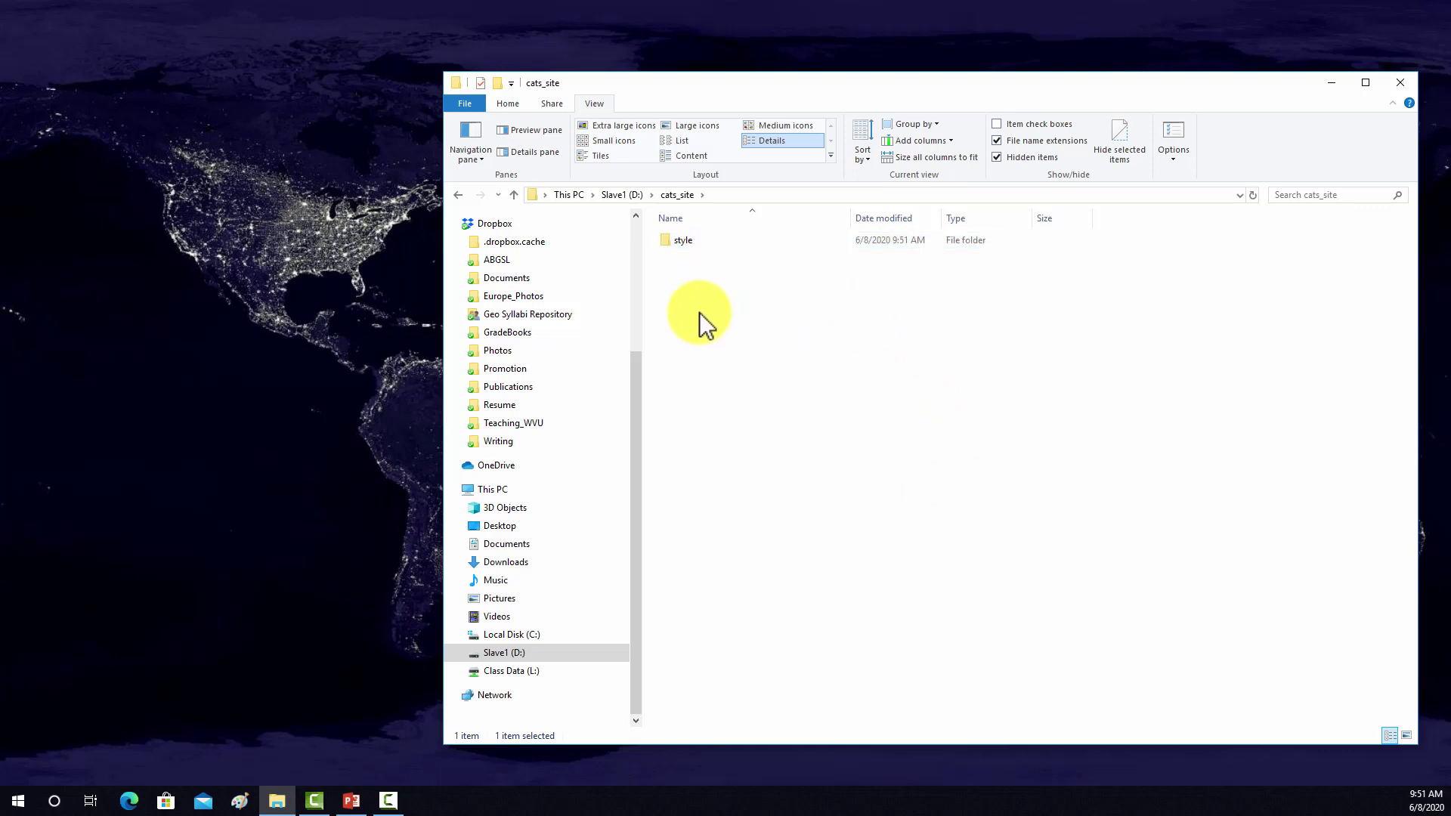
mouse_move(769, 554)
left_click(917, 550)
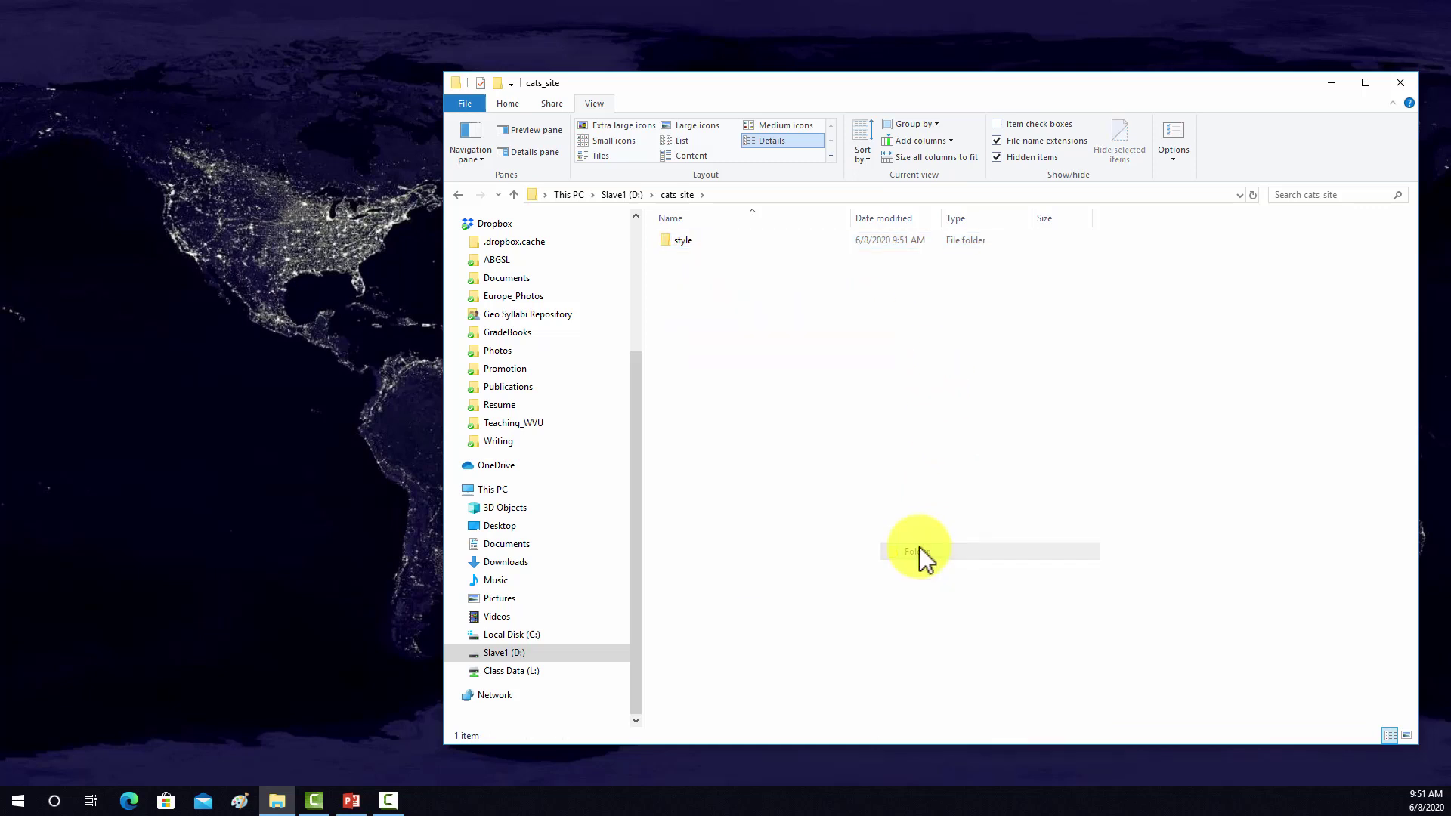
key("BackSpace")
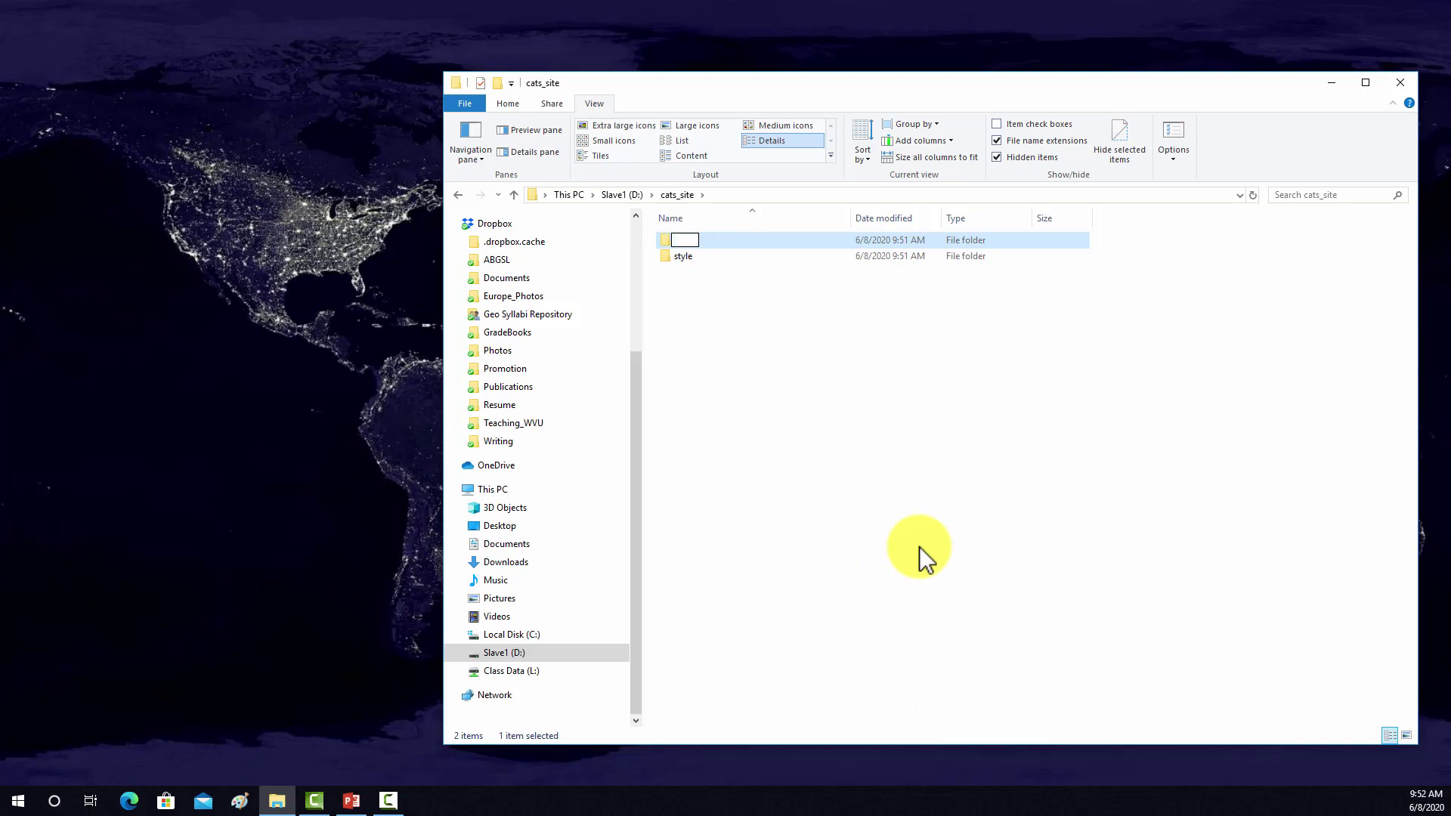
type("scripts")
key("Return")
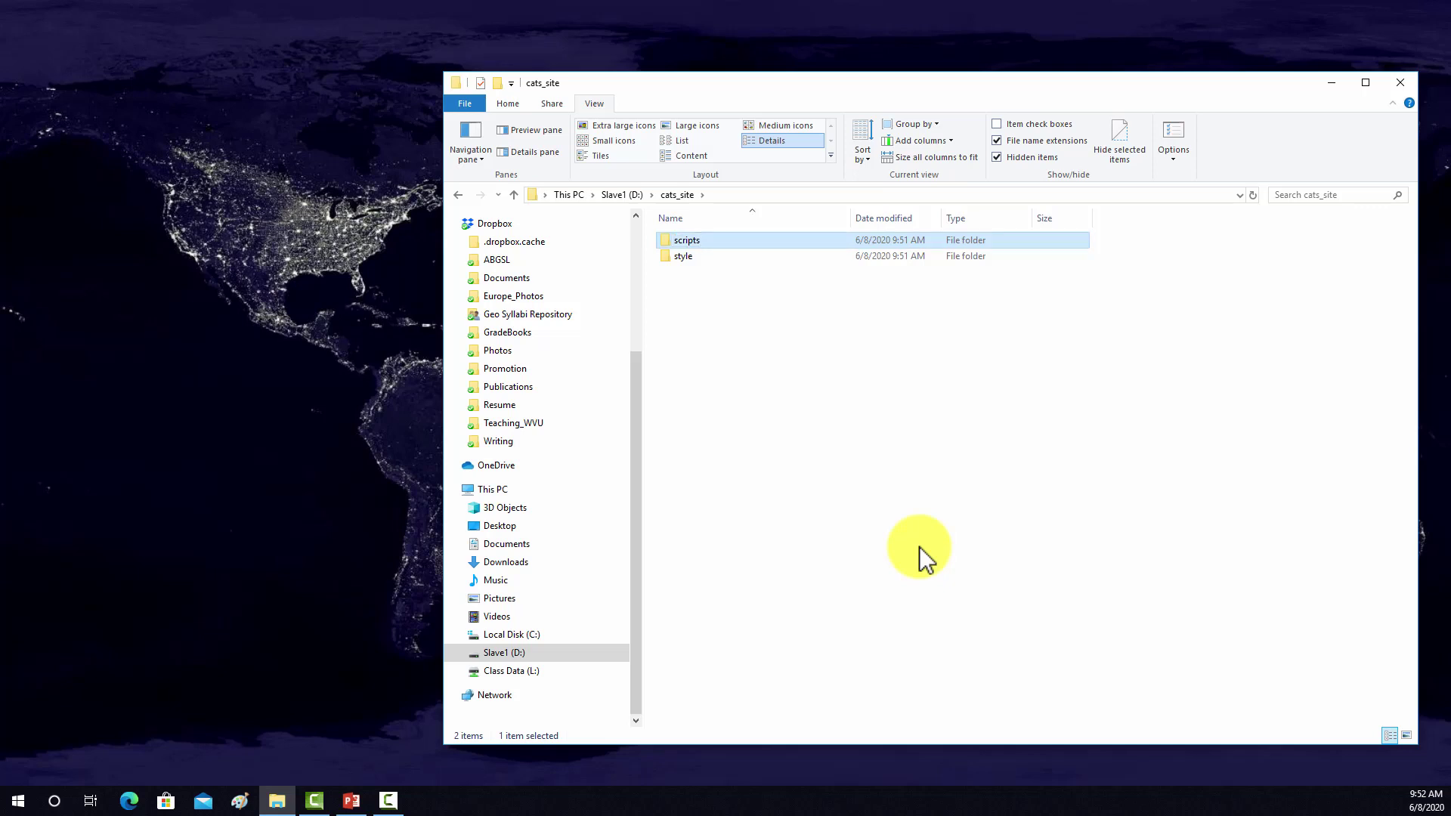
- Add a third subfolder named src
right_click(651, 328)
mouse_move(742, 567)
left_click(864, 565)
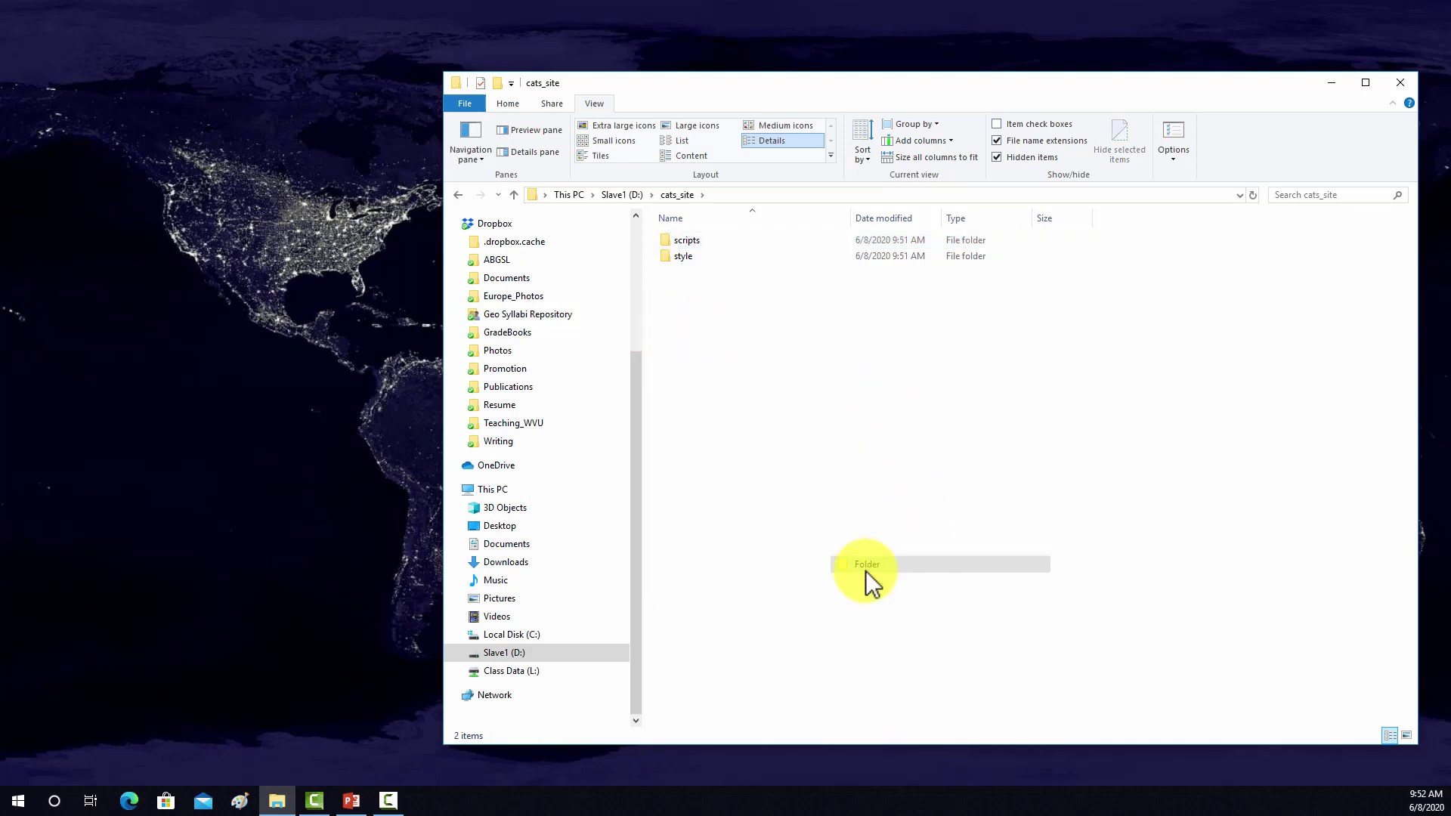
type("src")
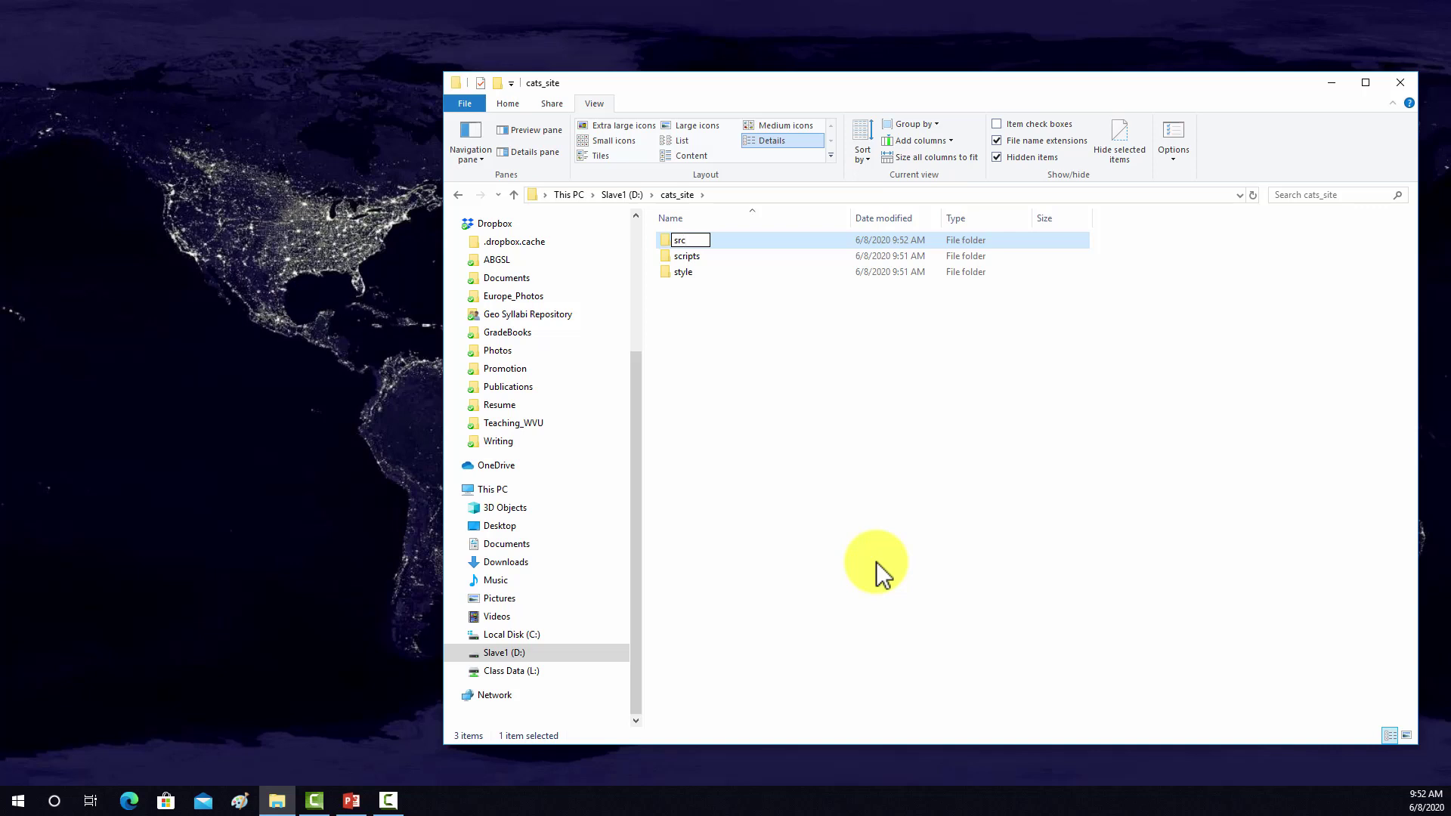
key("Return")
- Create a new subfolder named imgs in cats_site
right_click(693, 334)
mouse_move(736, 574)
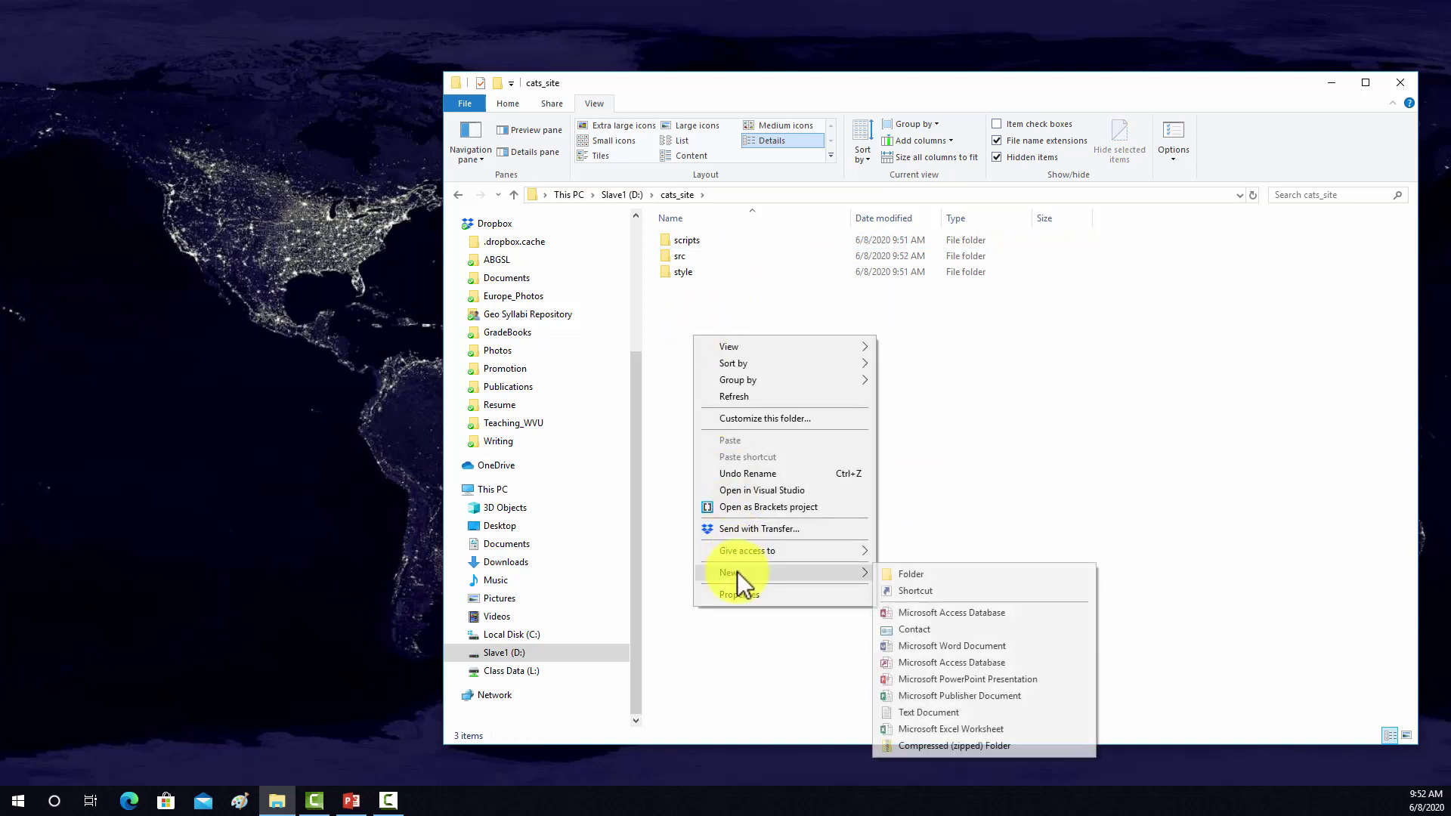
left_click(919, 576)
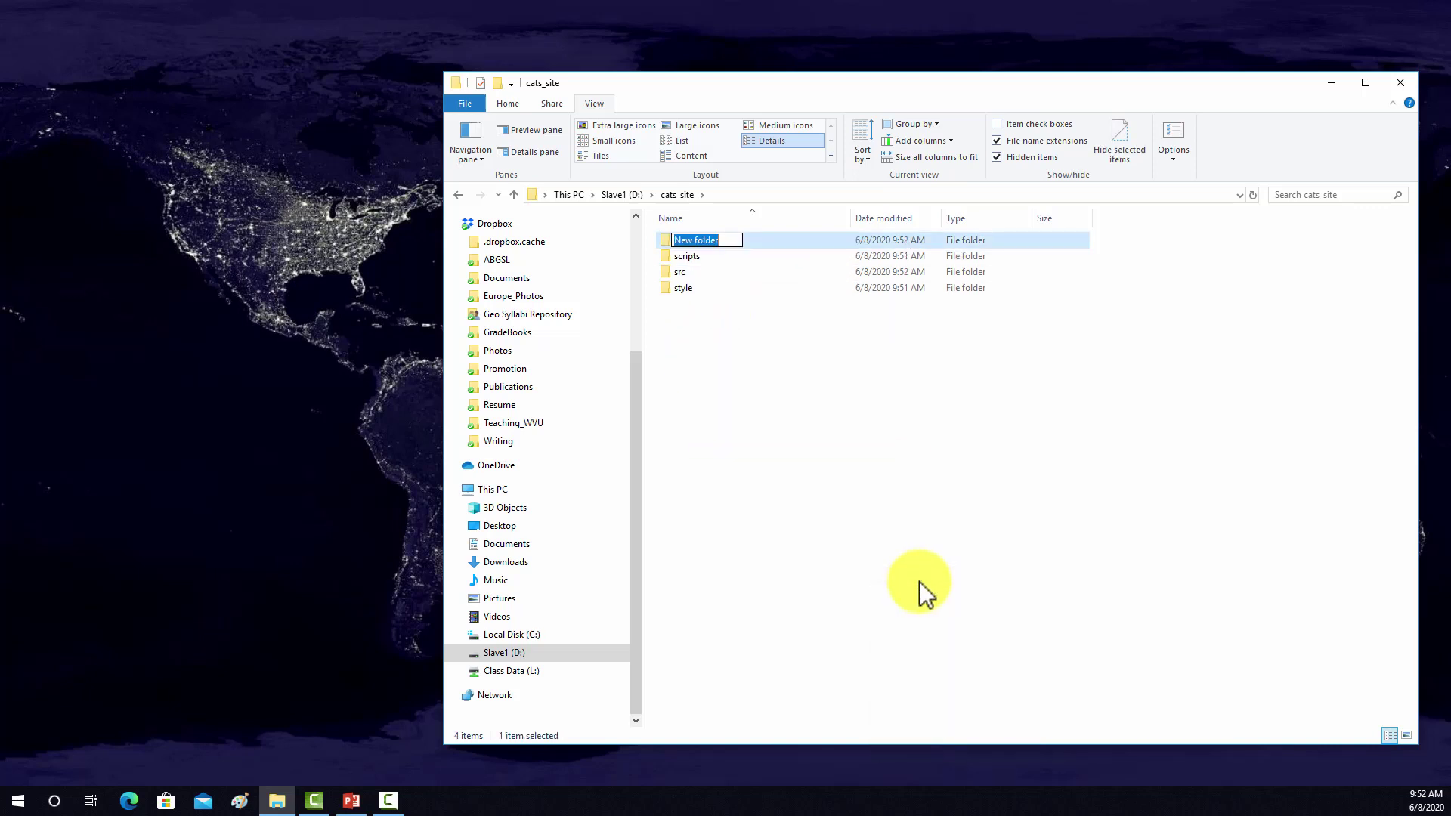
key("BackSpace")
type("imgs")
key("Return")
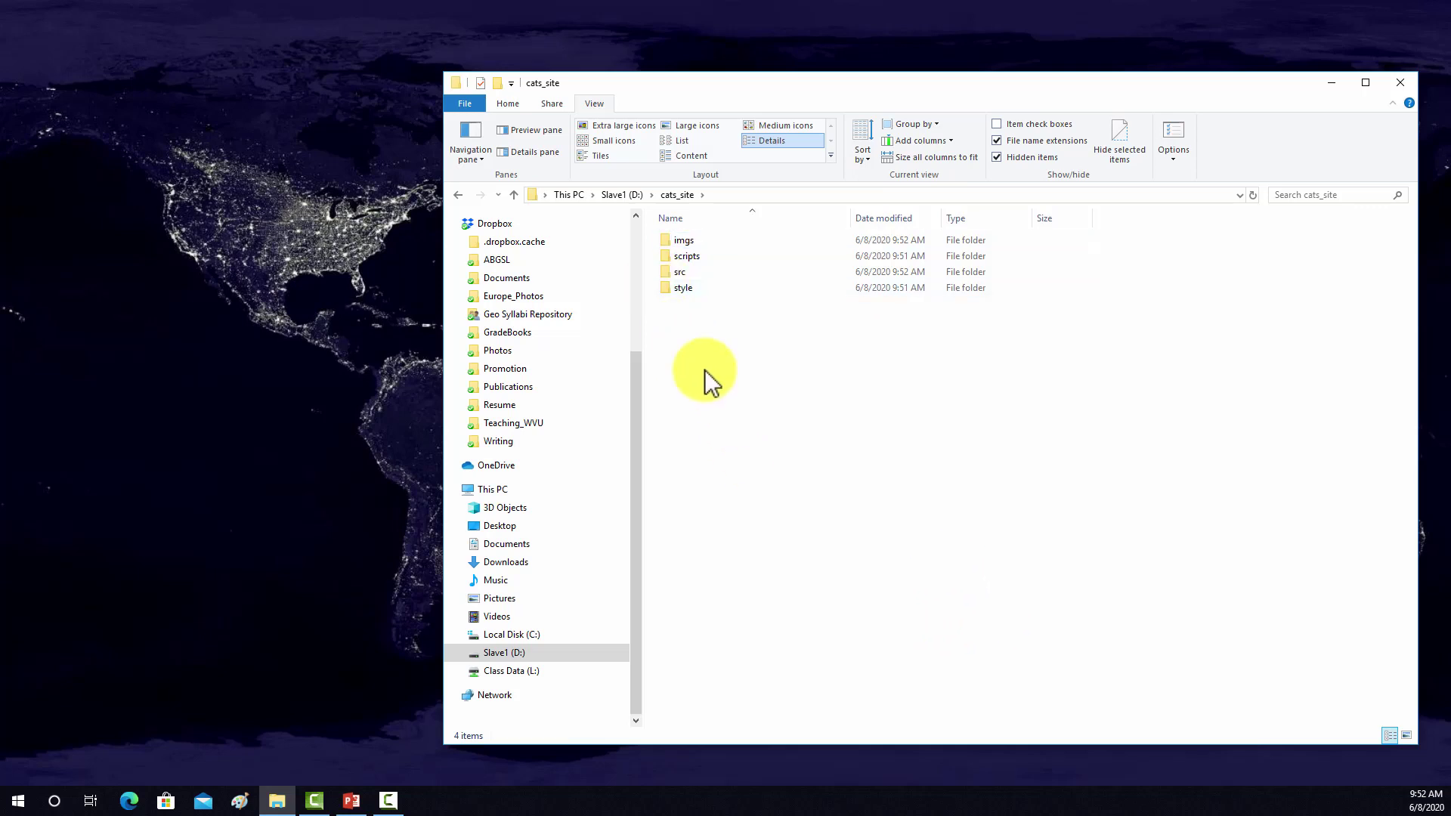
- Create another subfolder named data
right_click(704, 370)
mouse_move(776, 606)
left_click(950, 612)
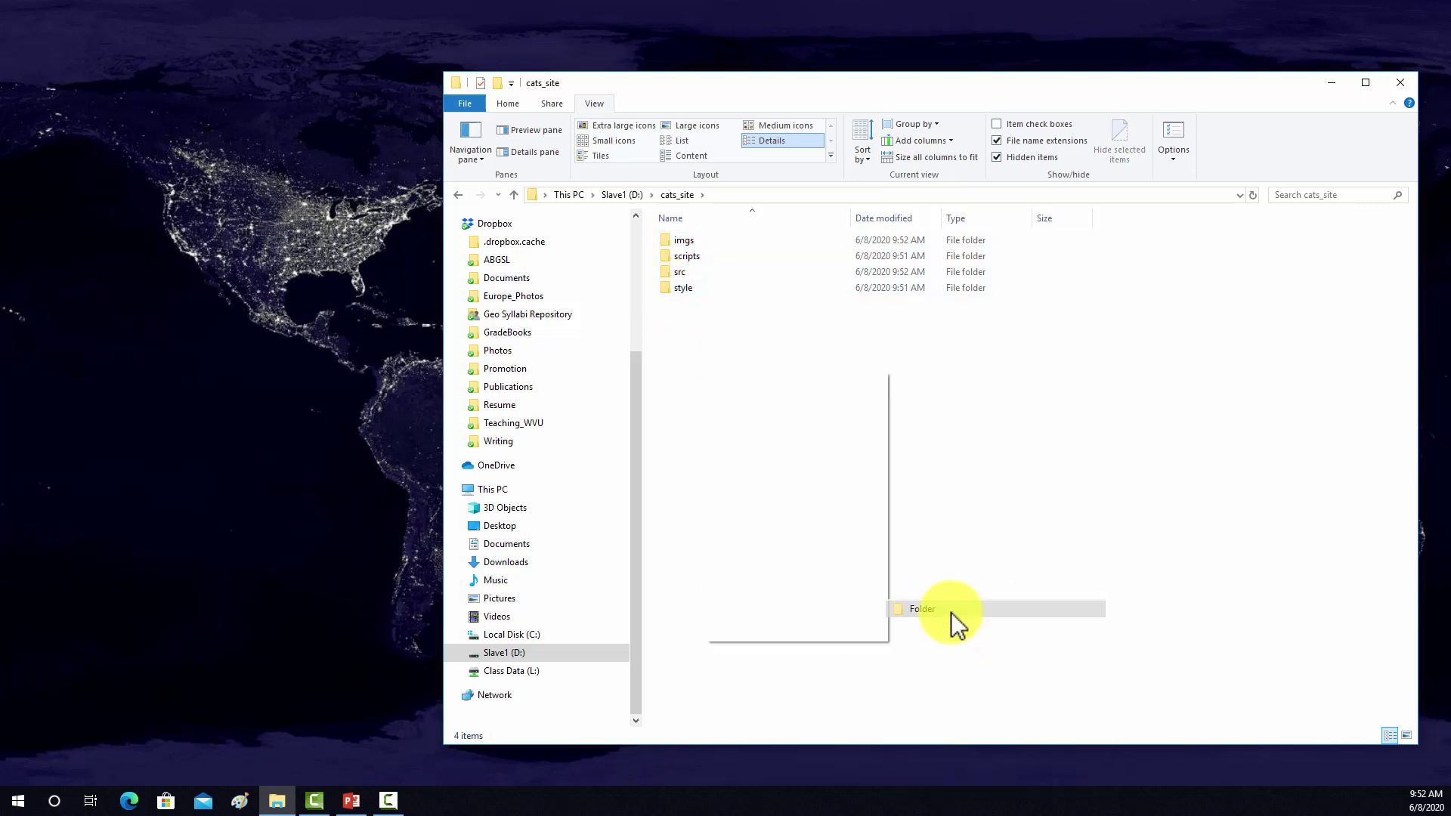
key("BackSpace")
type("dasta")
key("BackSpace")
key("BackSpace")
key("BackSpace")
key("BackSpace")
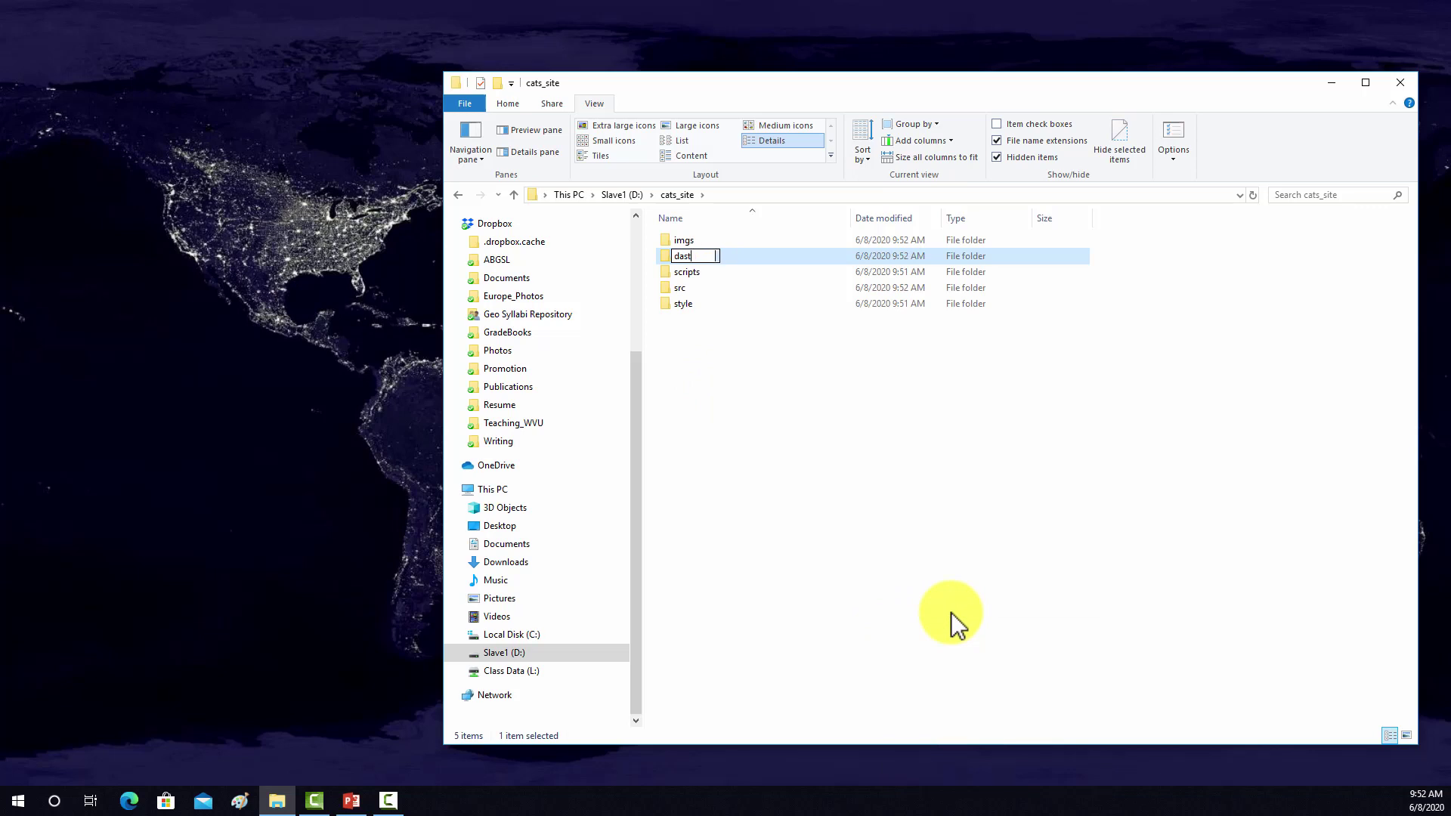
type("ata")
key("Return")
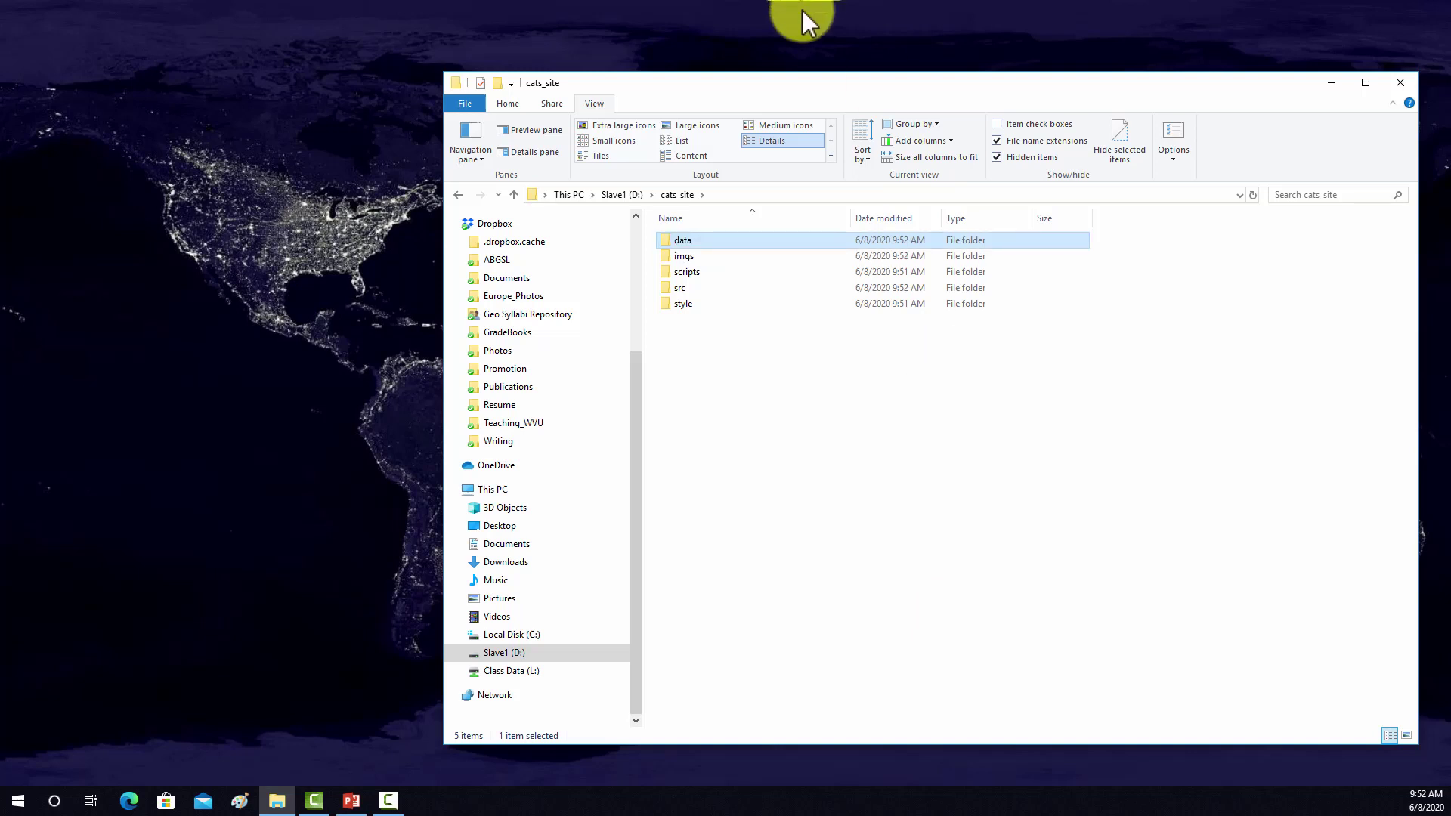
- Open the cats_site folder's Properties window, then close it
right_click(702, 382)
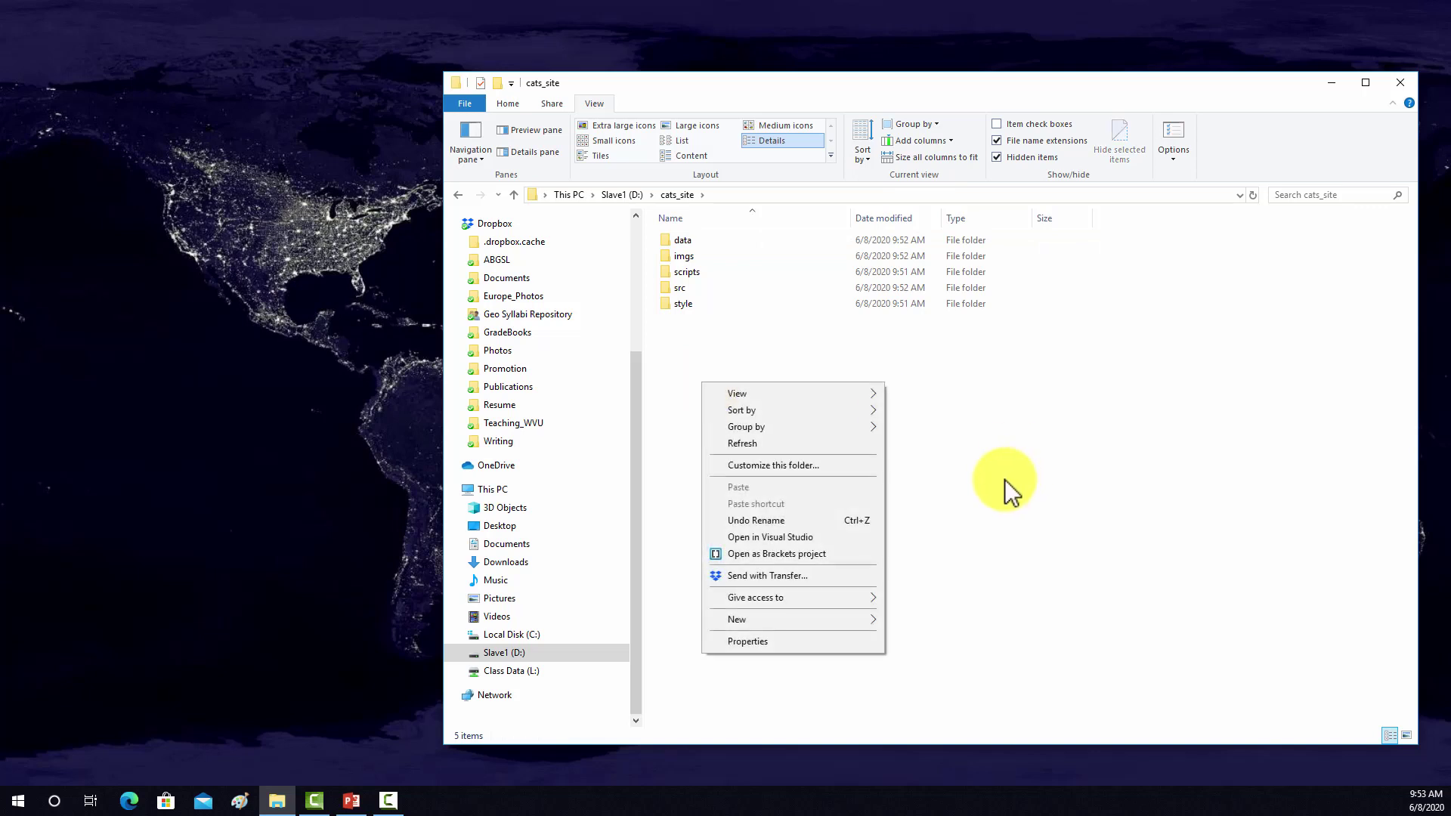
left_click(778, 640)
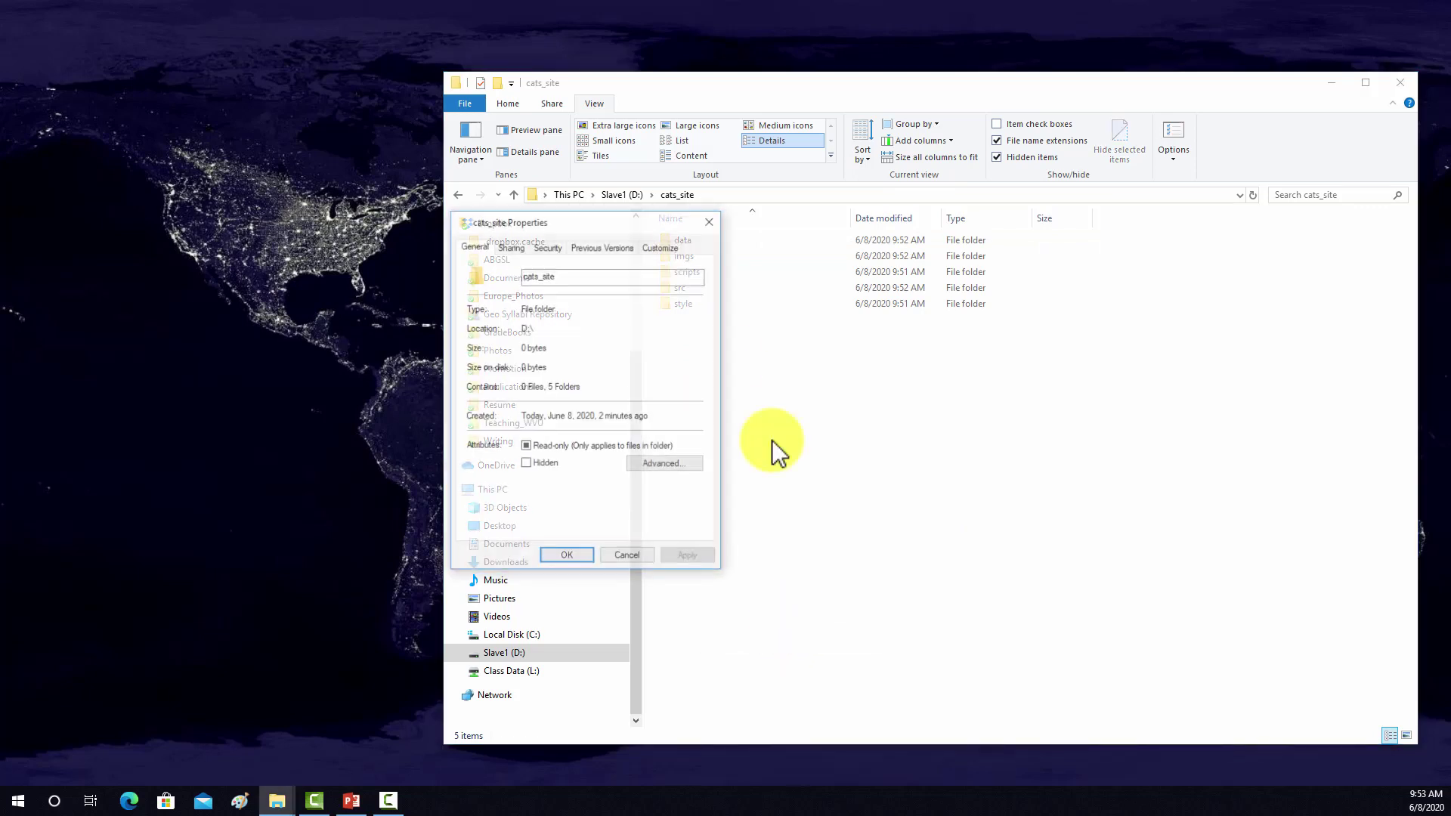
left_click(712, 219)
- Create a new text document renamed to index.html, accepting the extension change
right_click(787, 481)
mouse_move(873, 718)
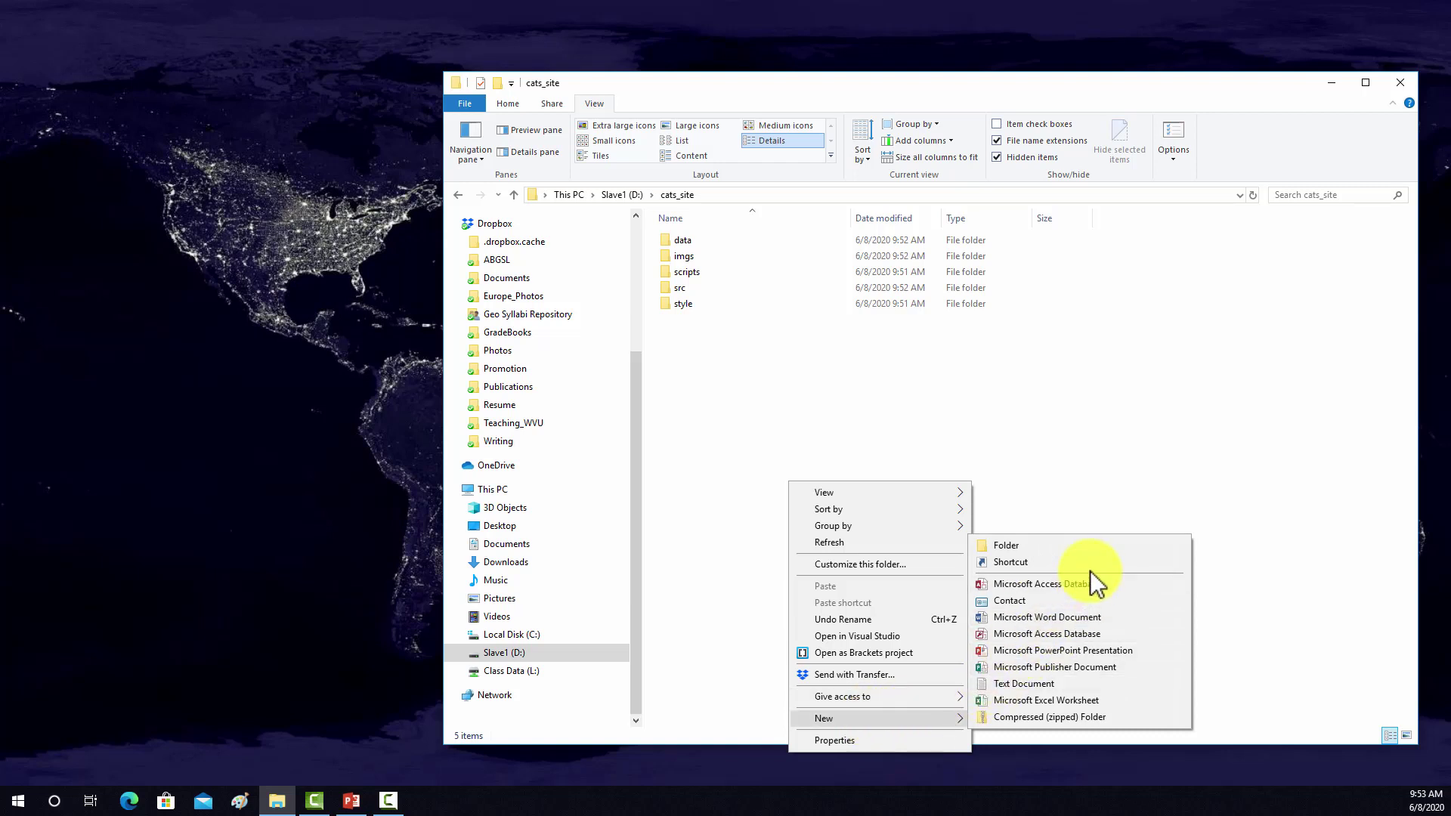
left_click(1037, 686)
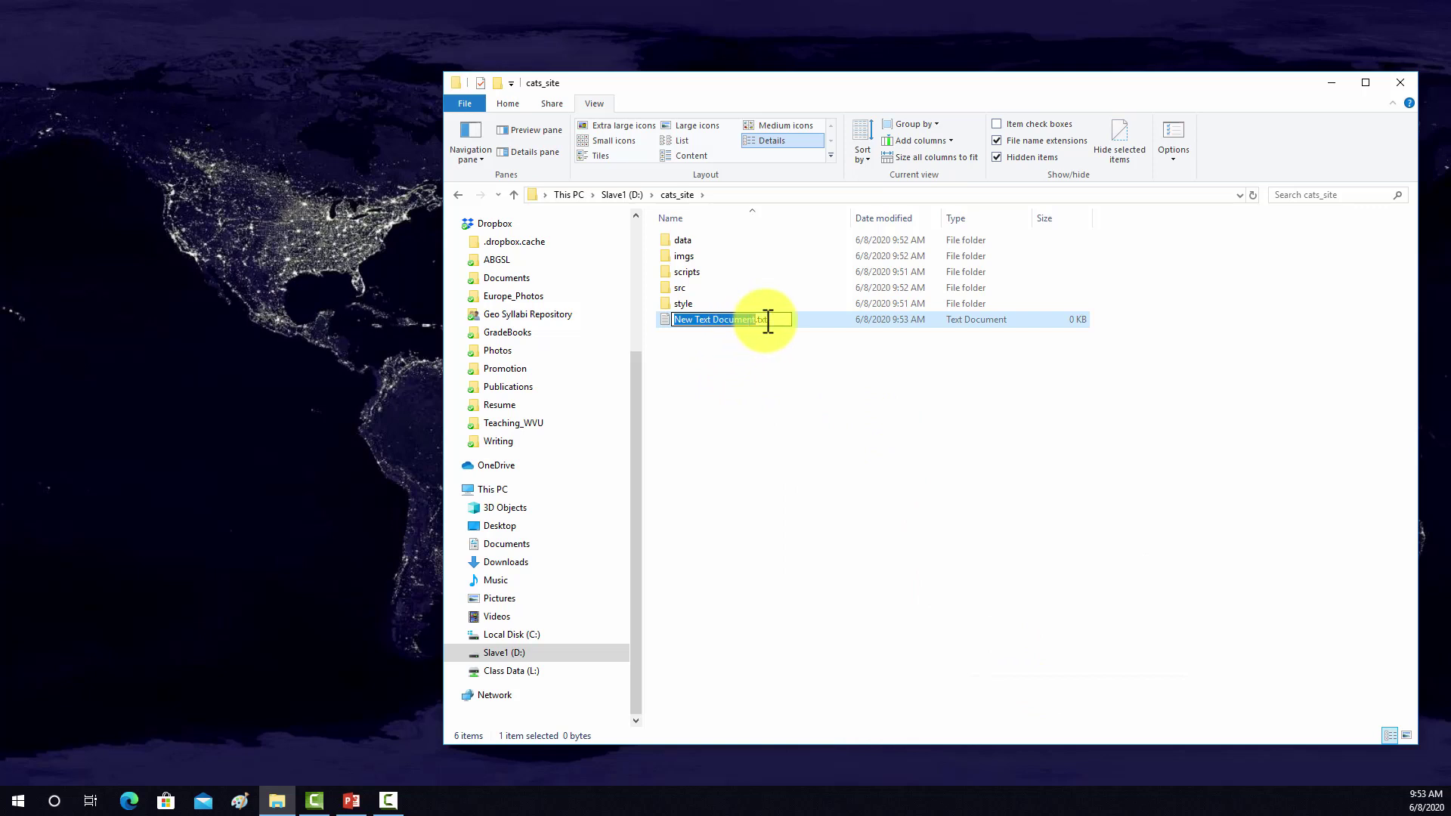
key("BackSpace")
type("index")
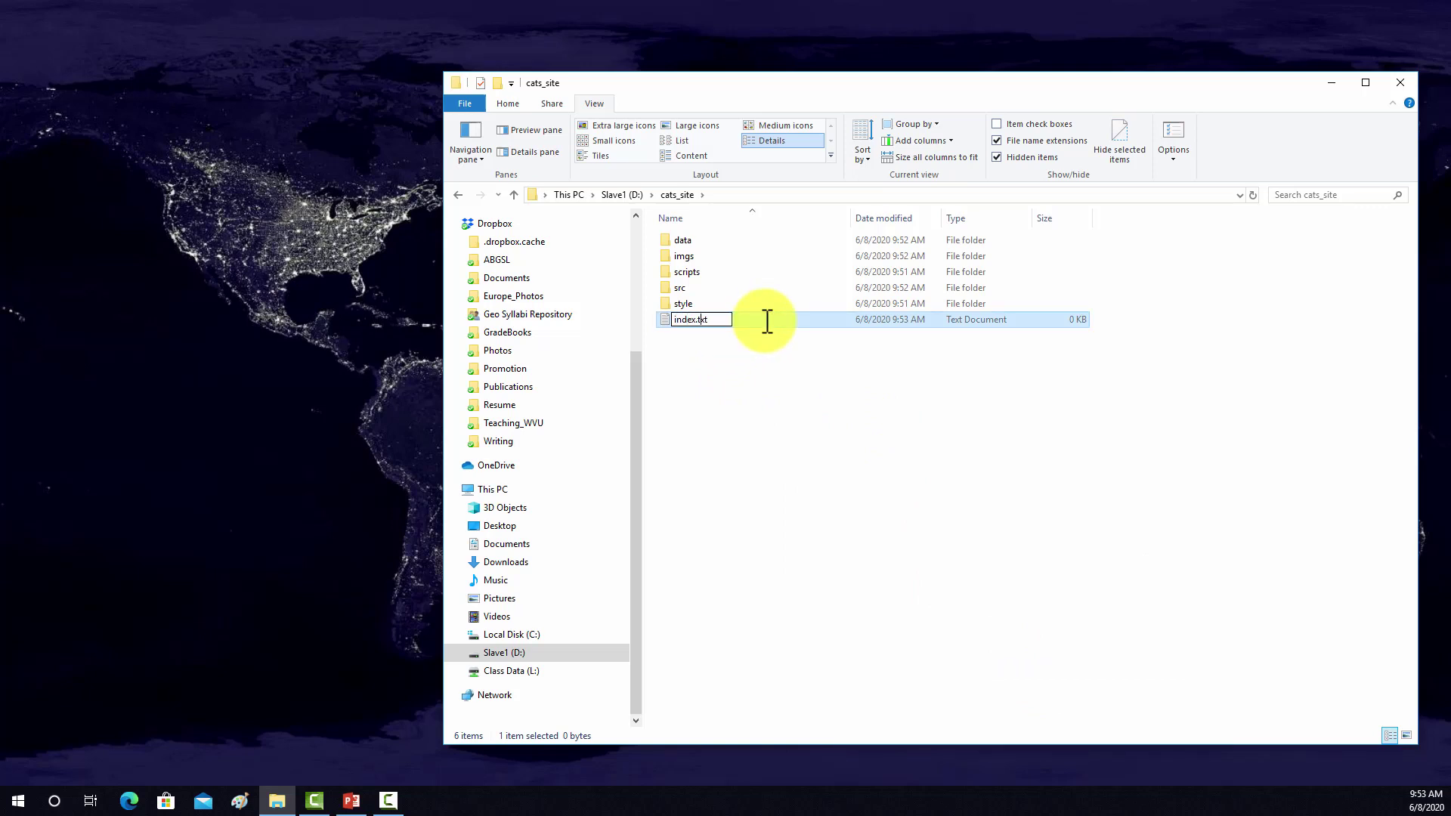
key("BackSpace")
key("BackSpace")
key("BackSpace")
type("html")
key("Return")
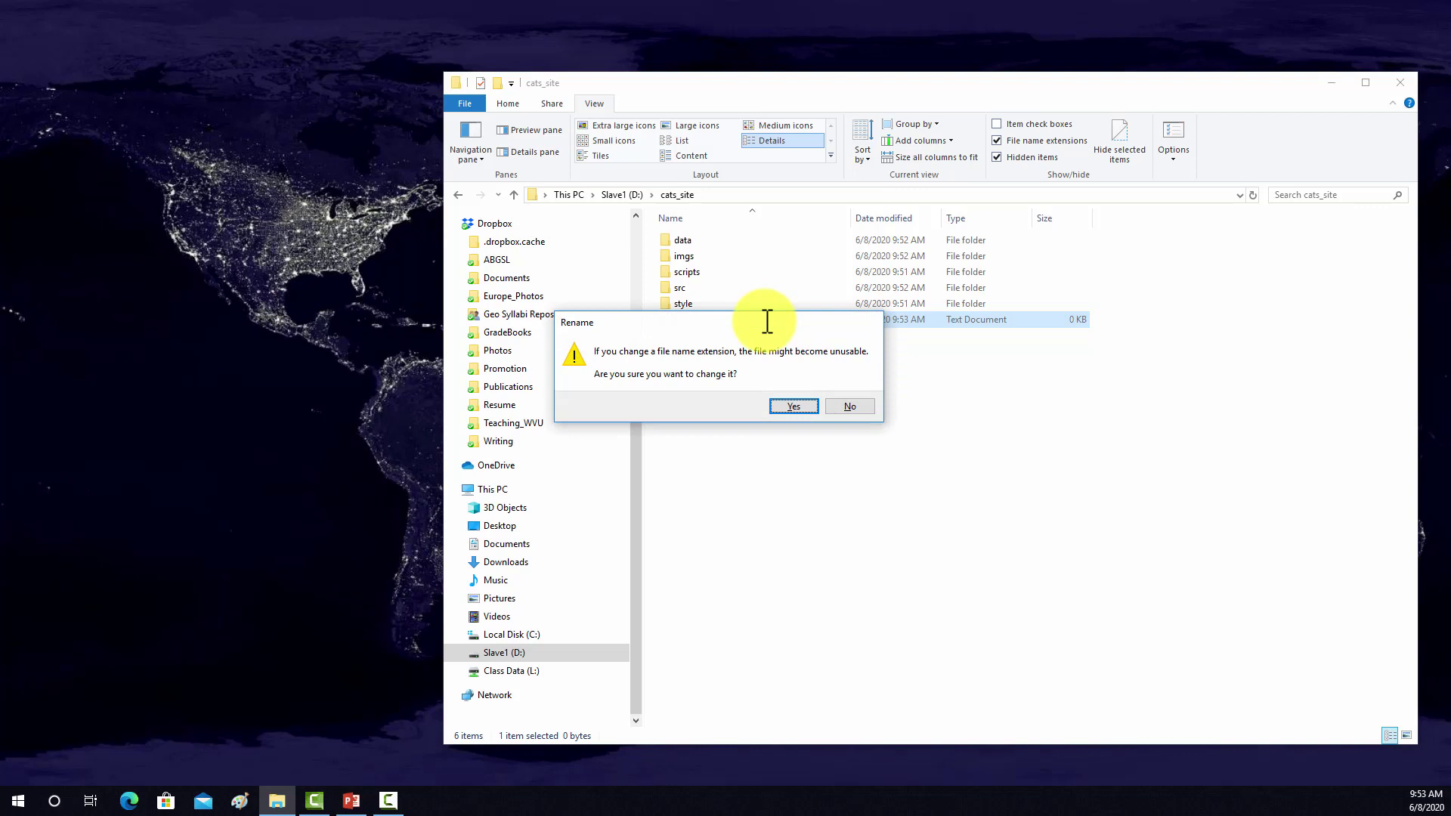
left_click(791, 408)
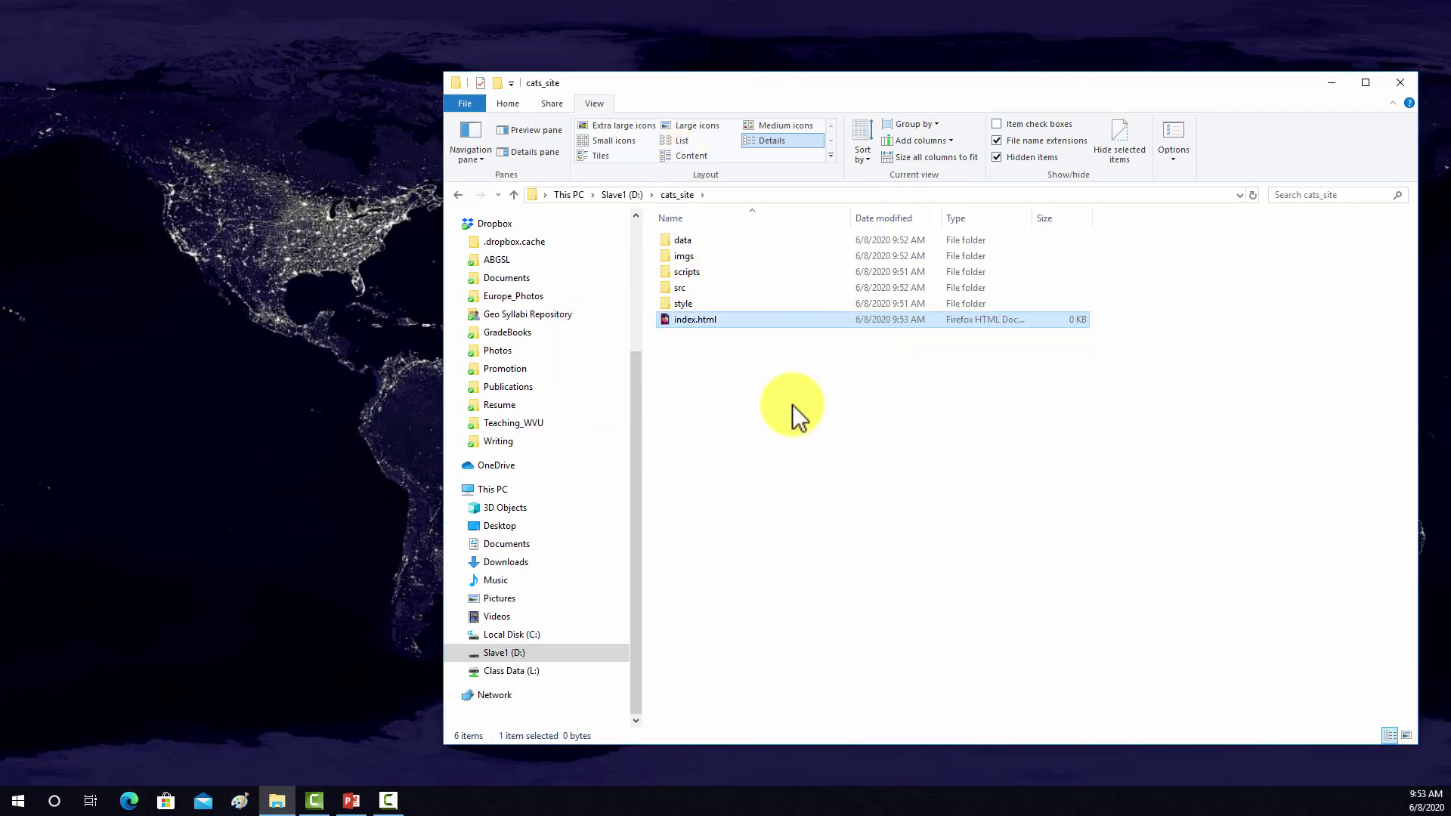
left_click(779, 391)
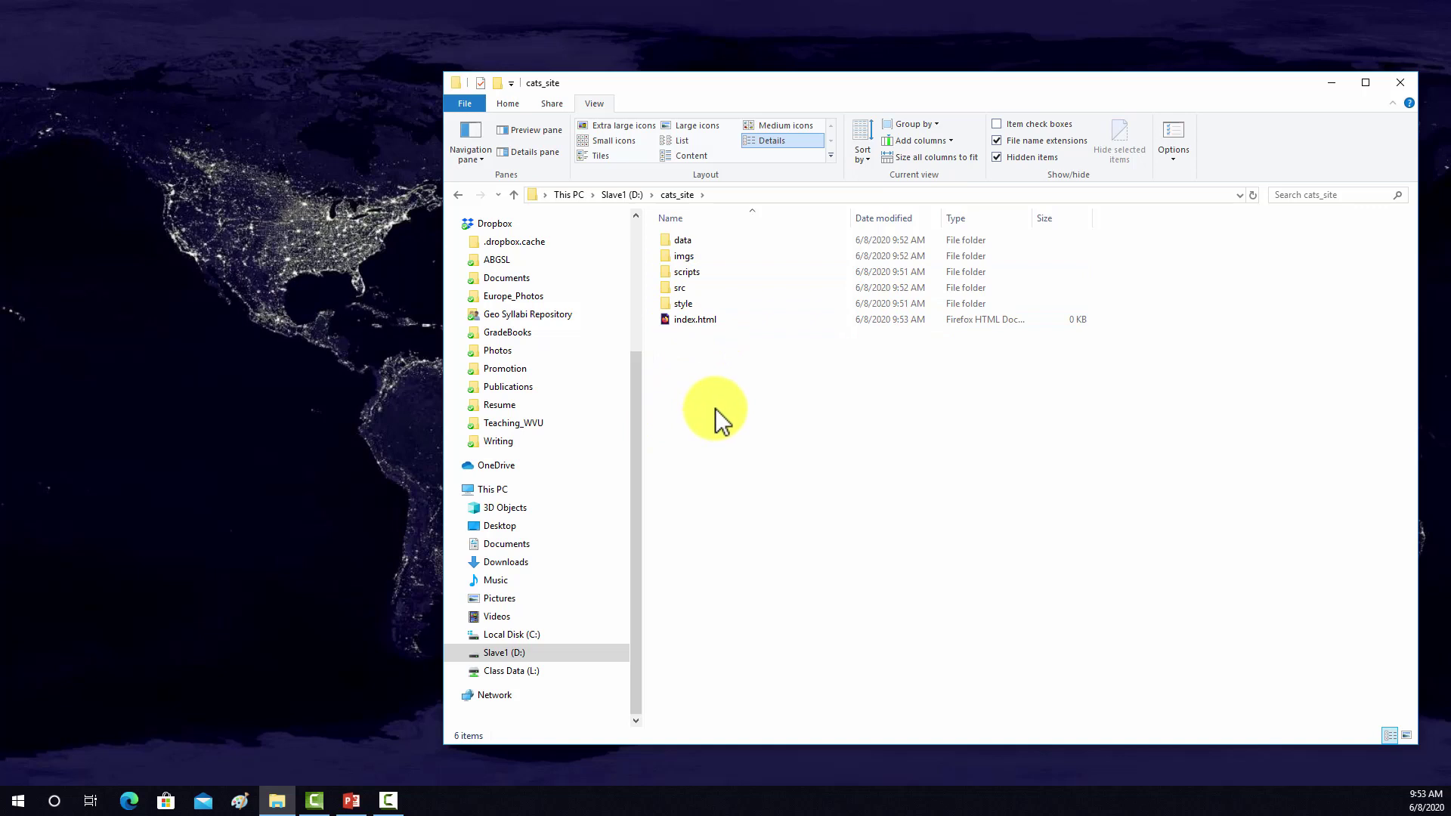
- In the style folder, create an empty text document renamed to my_style.css, accepting the extension change
double_click(686, 304)
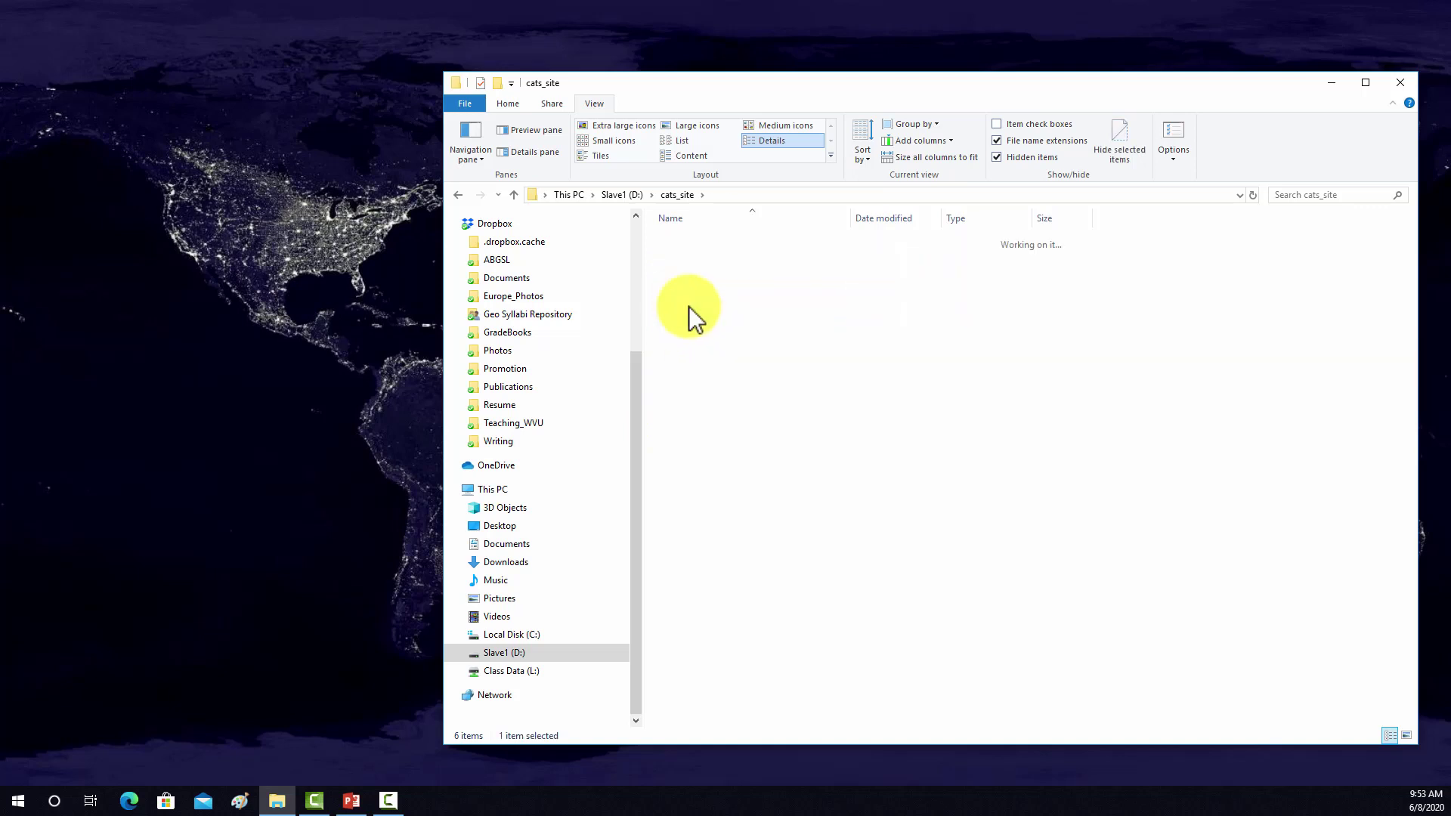
right_click(686, 287)
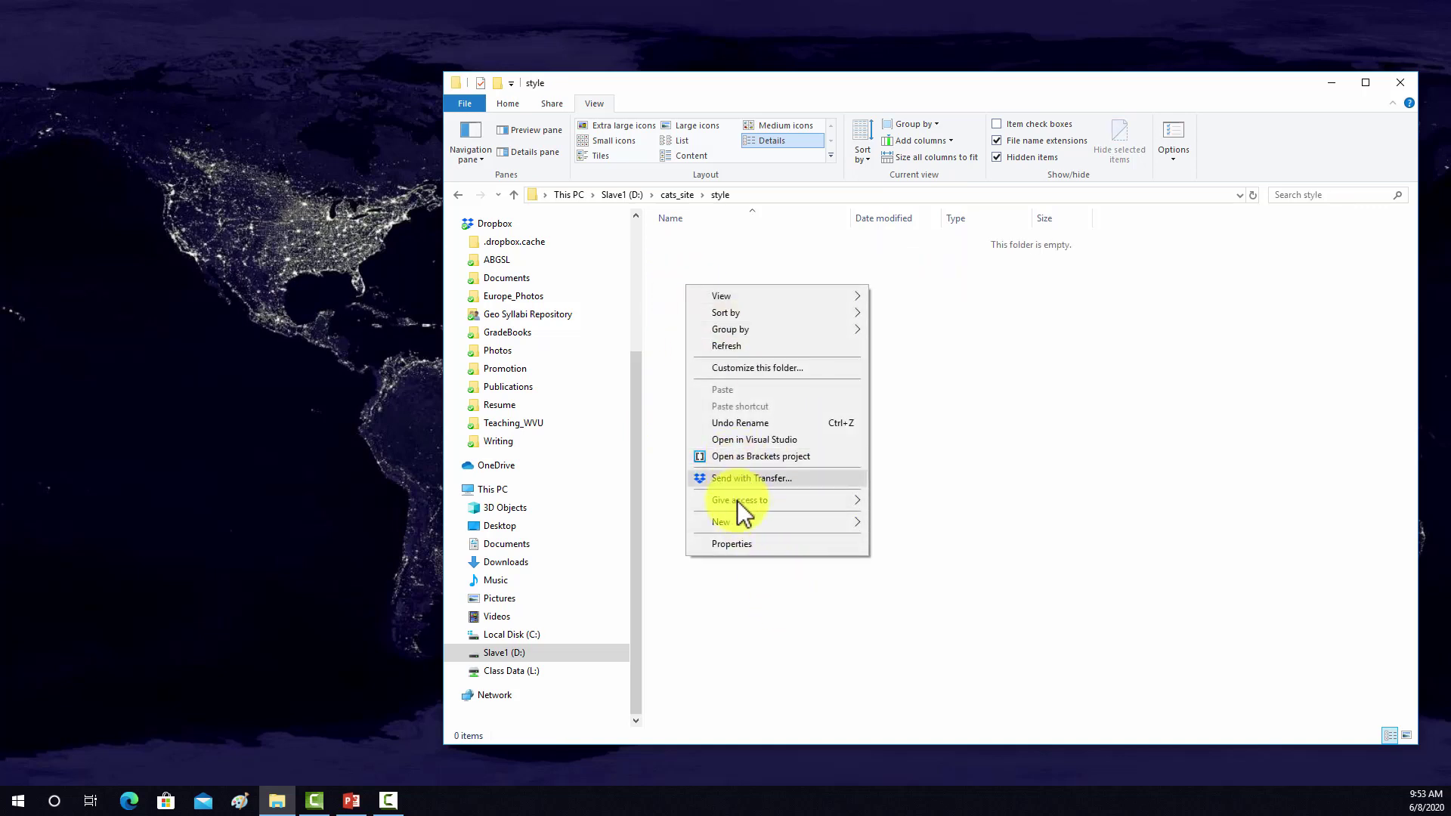
mouse_move(737, 525)
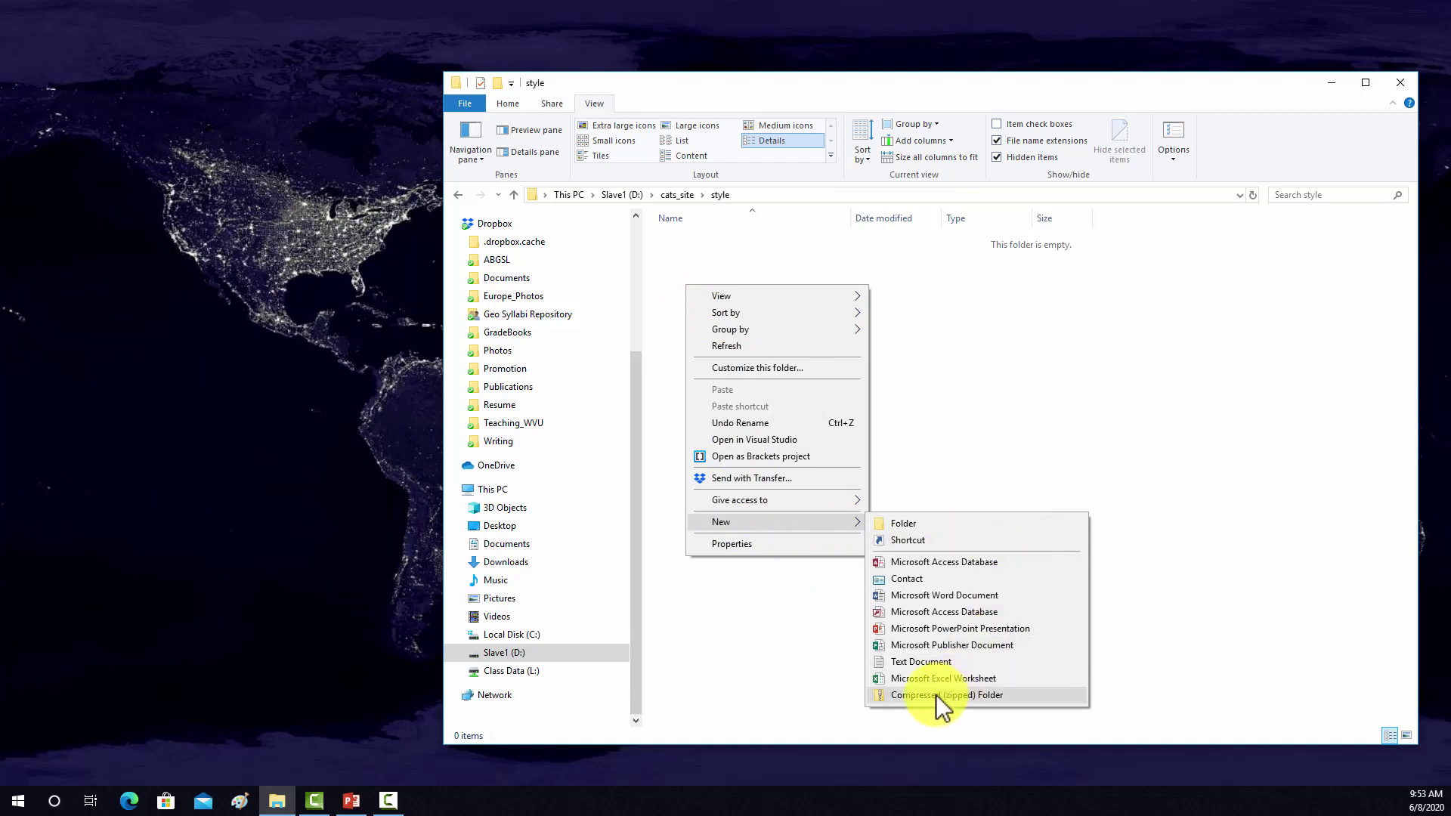
left_click(910, 663)
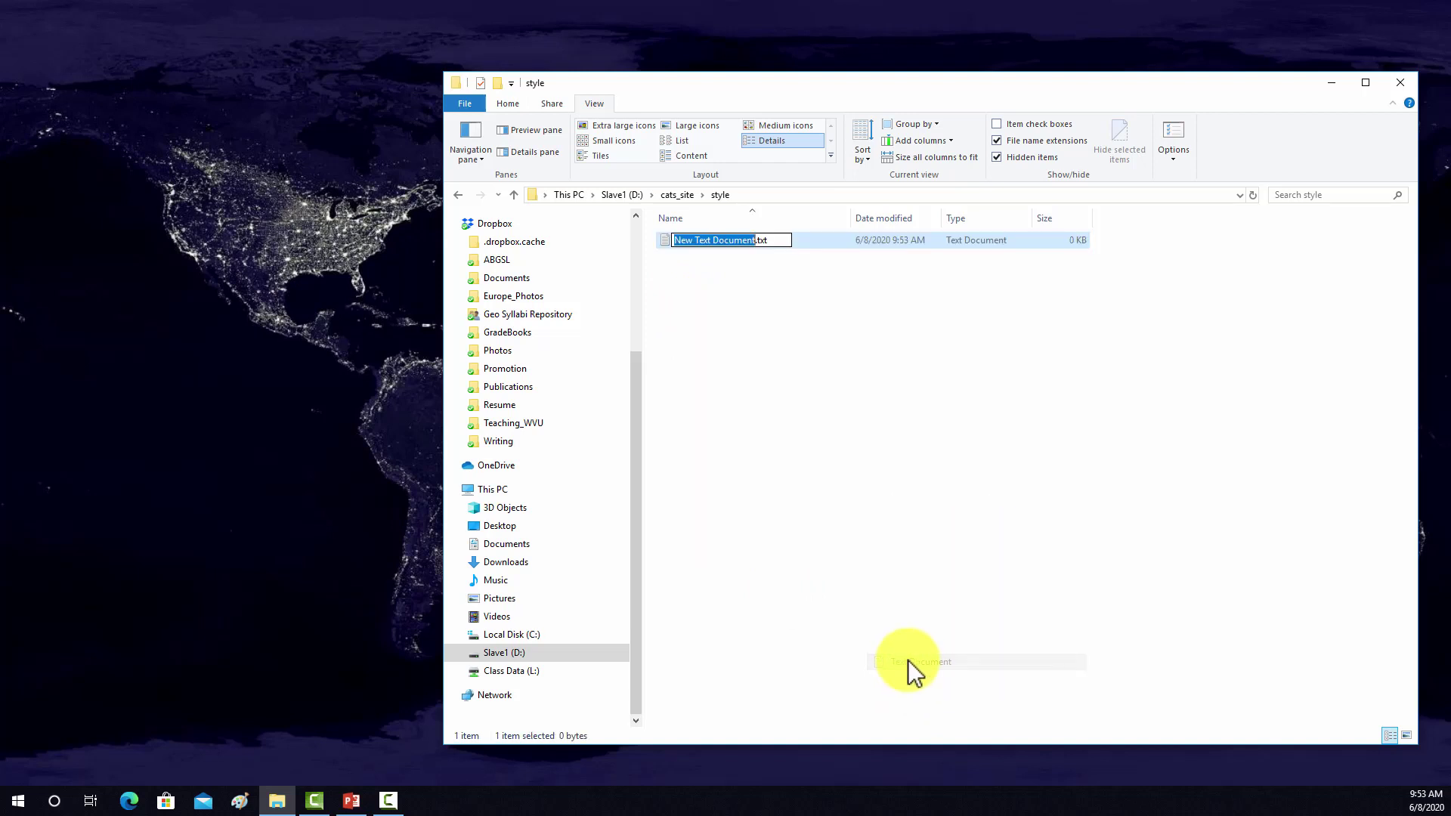
key("BackSpace")
type("my")
type("_sty")
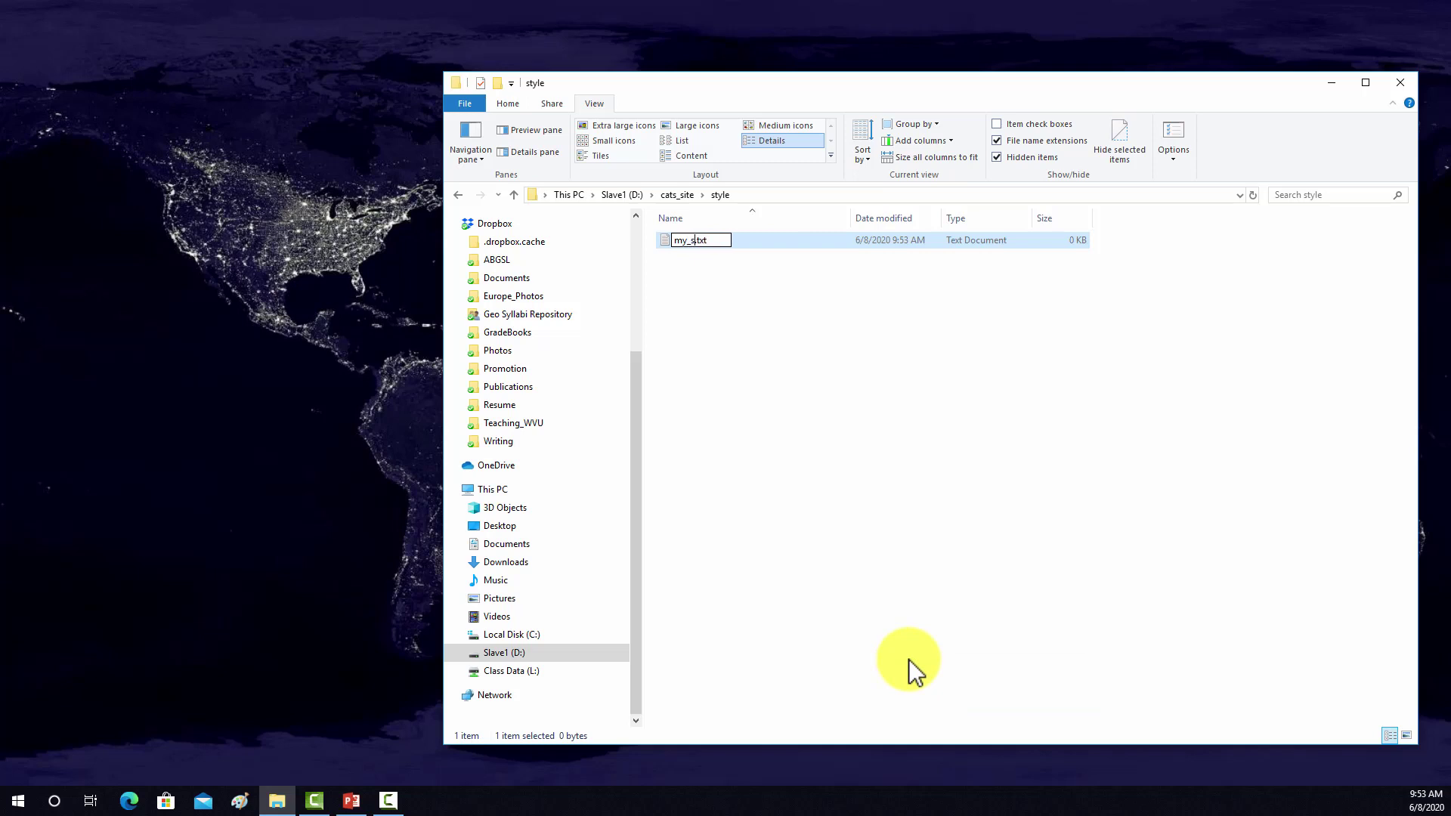
type("le")
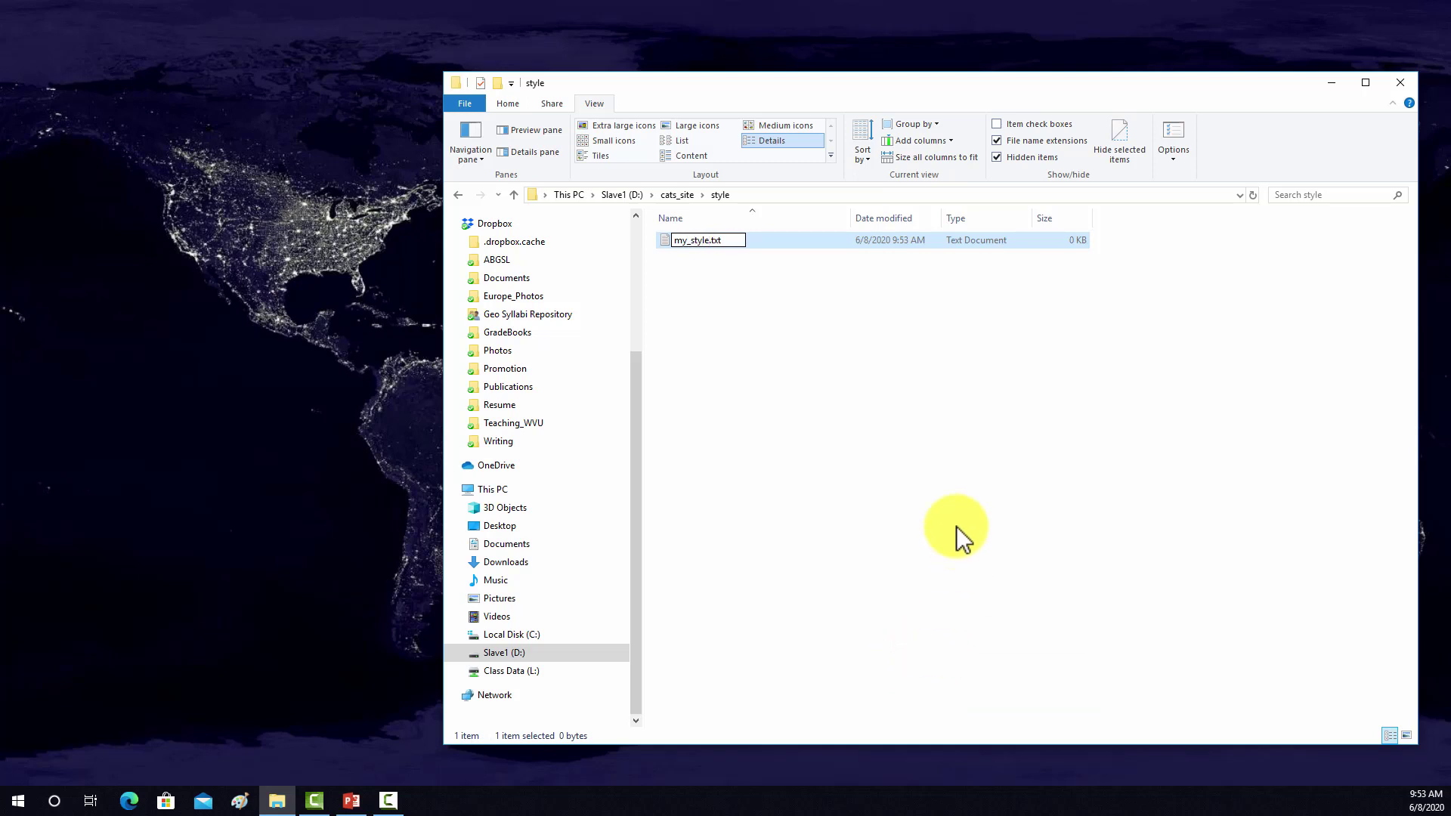
key("BackSpace")
key("BackSpace")
key("BackSpace")
type("css")
key("Return")
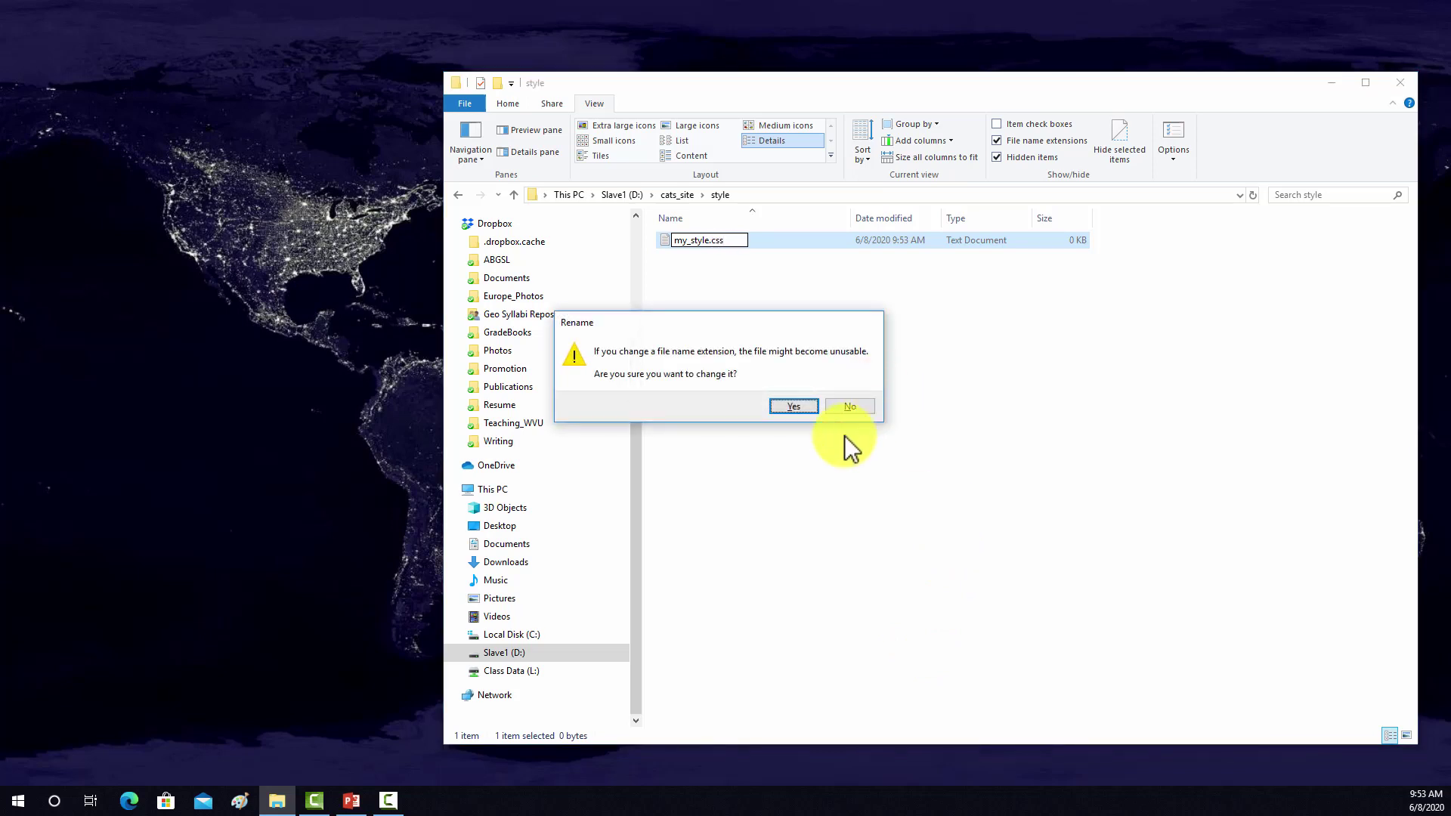
left_click(804, 406)
left_click(756, 288)
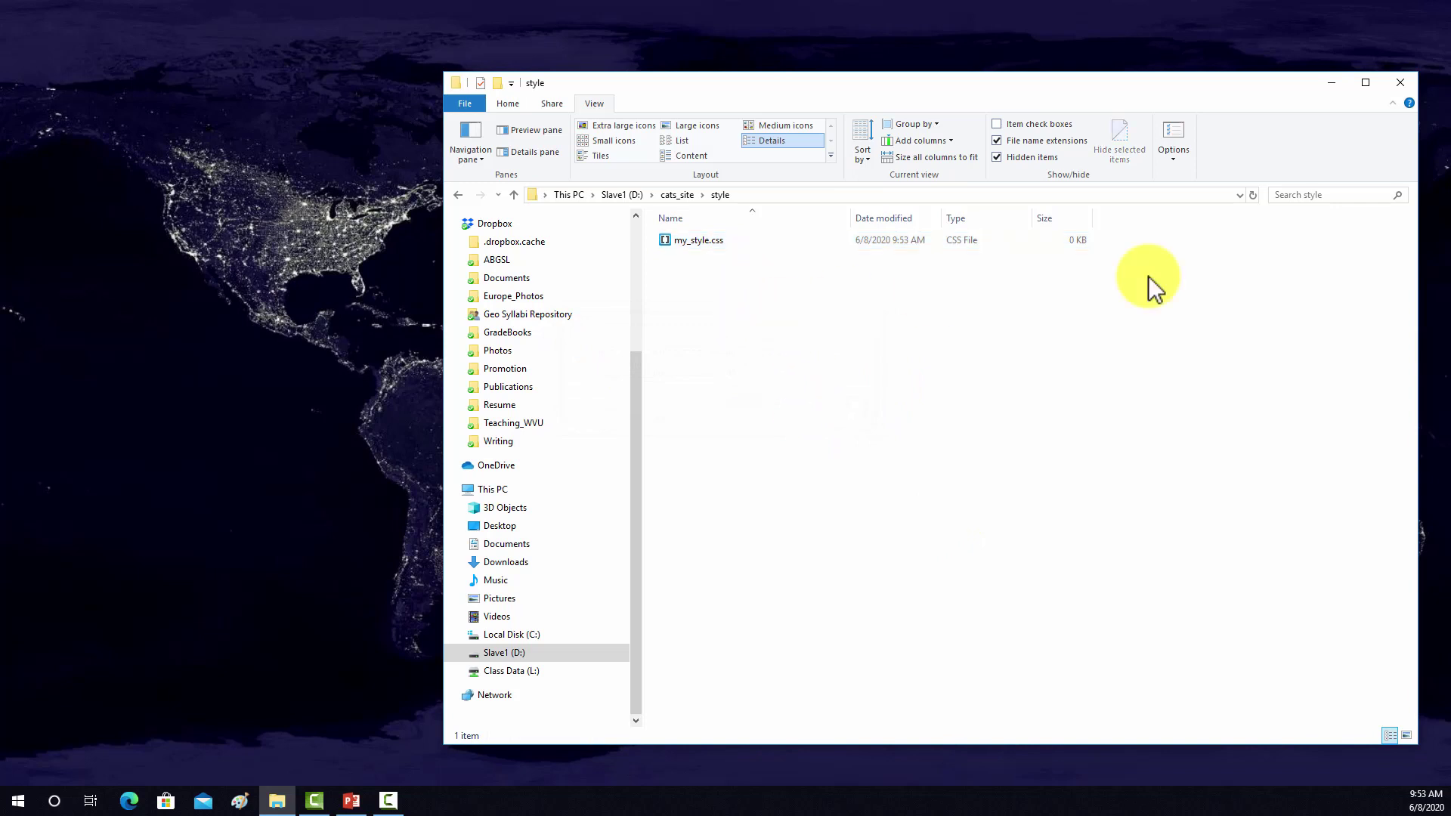
- Go back to Slave1 (D:) and open cats_site with 'Open as Brackets project'
left_click(460, 196)
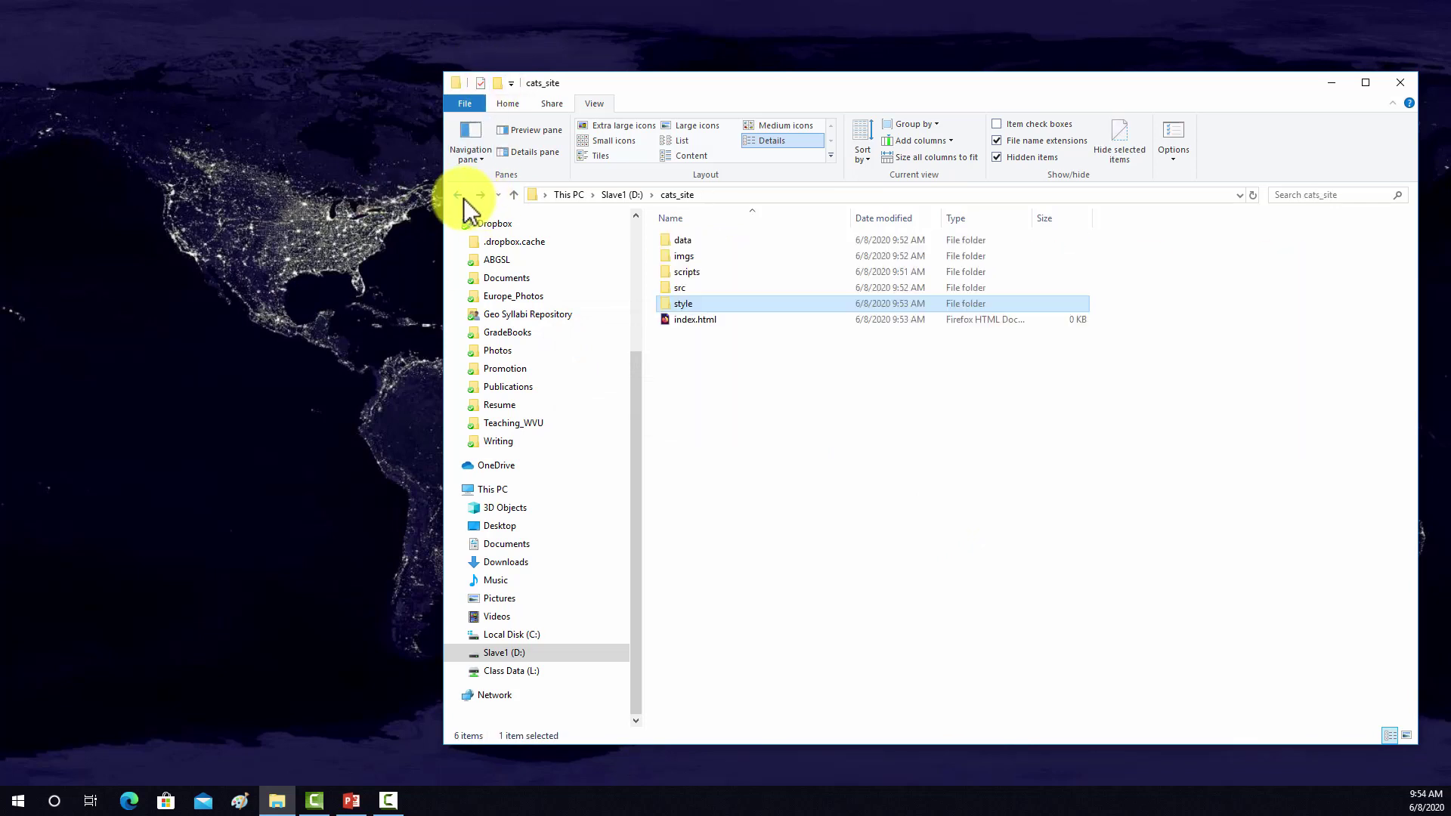
left_click(460, 196)
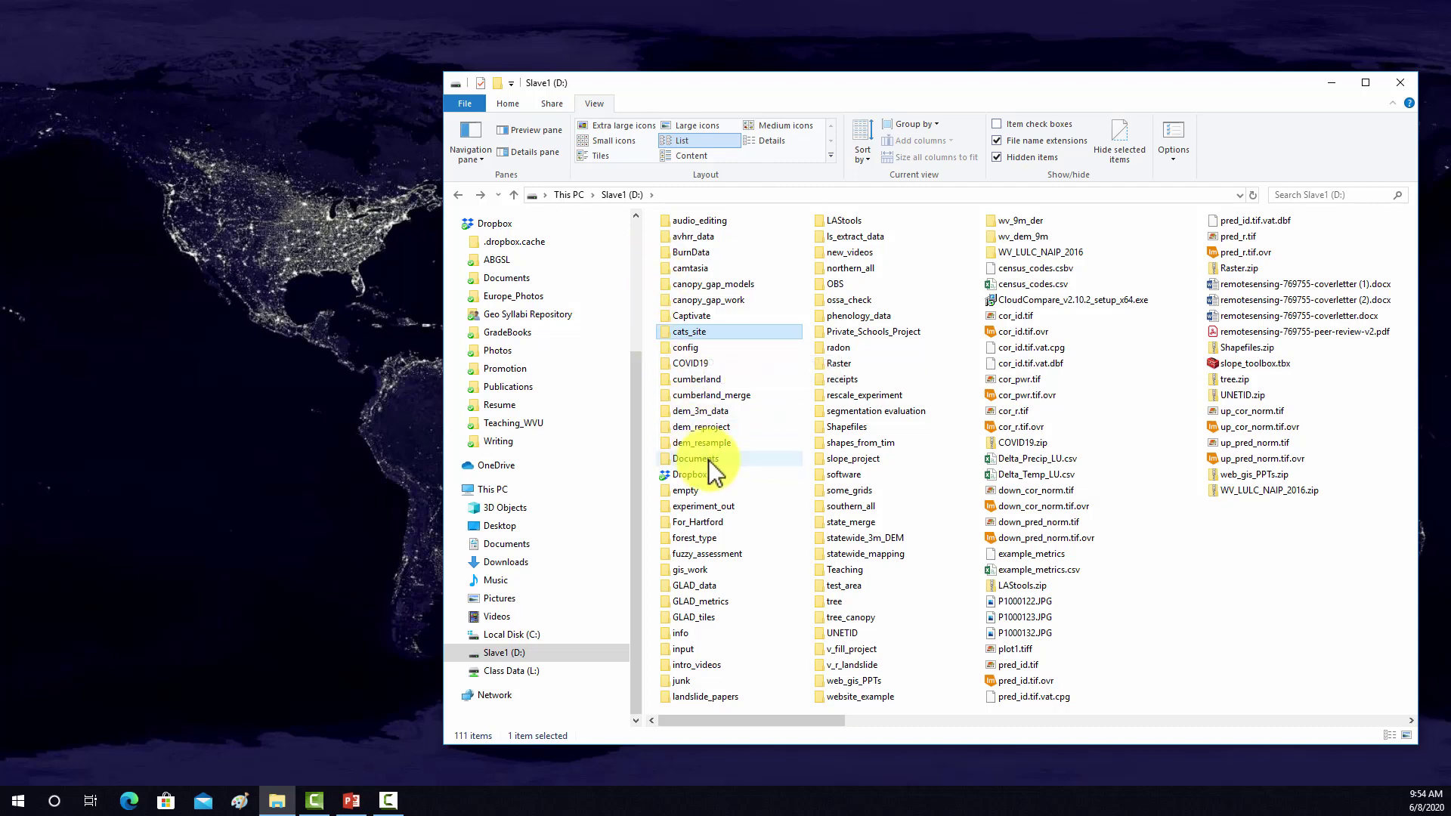
right_click(679, 329)
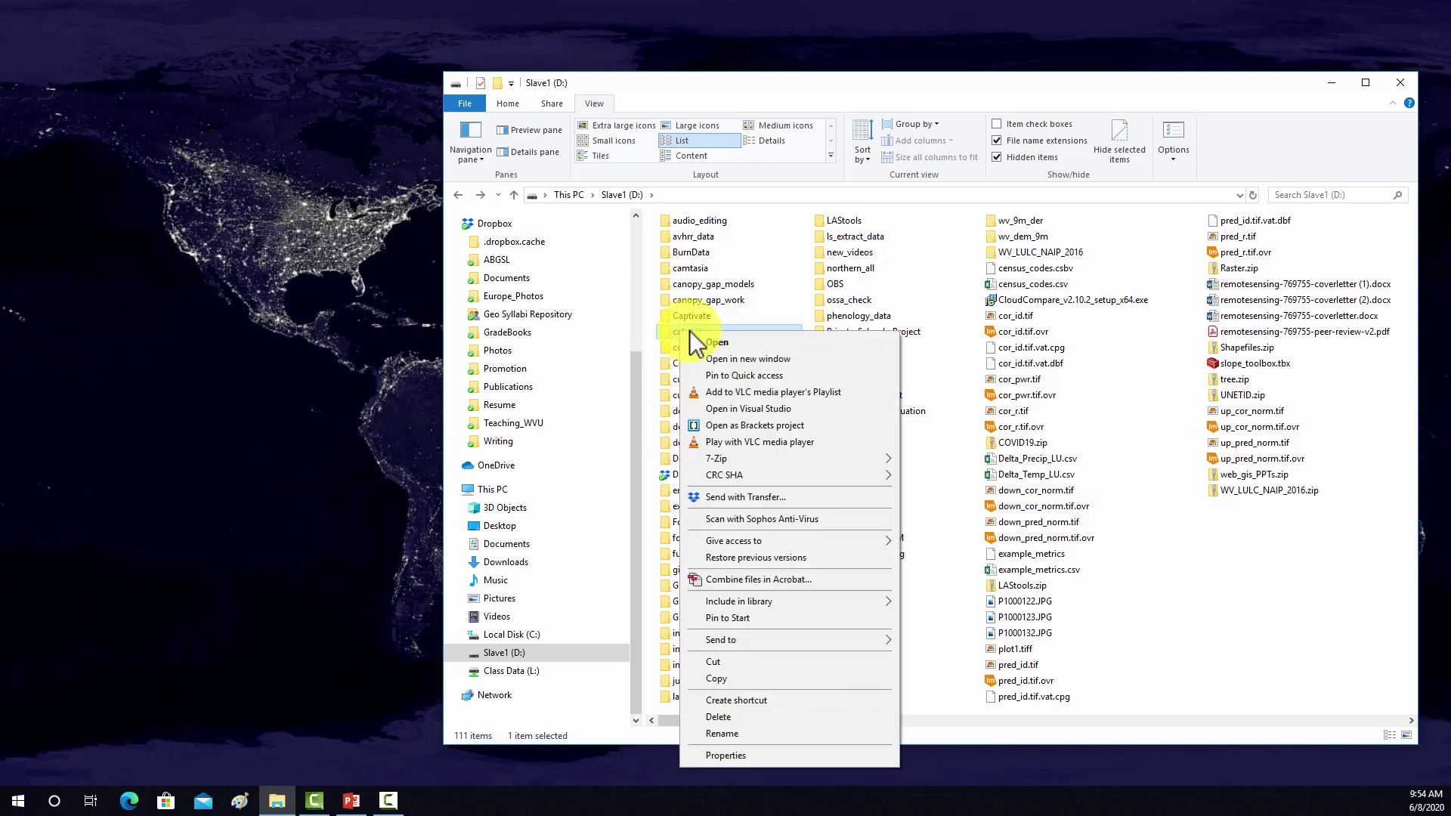
left_click(764, 424)
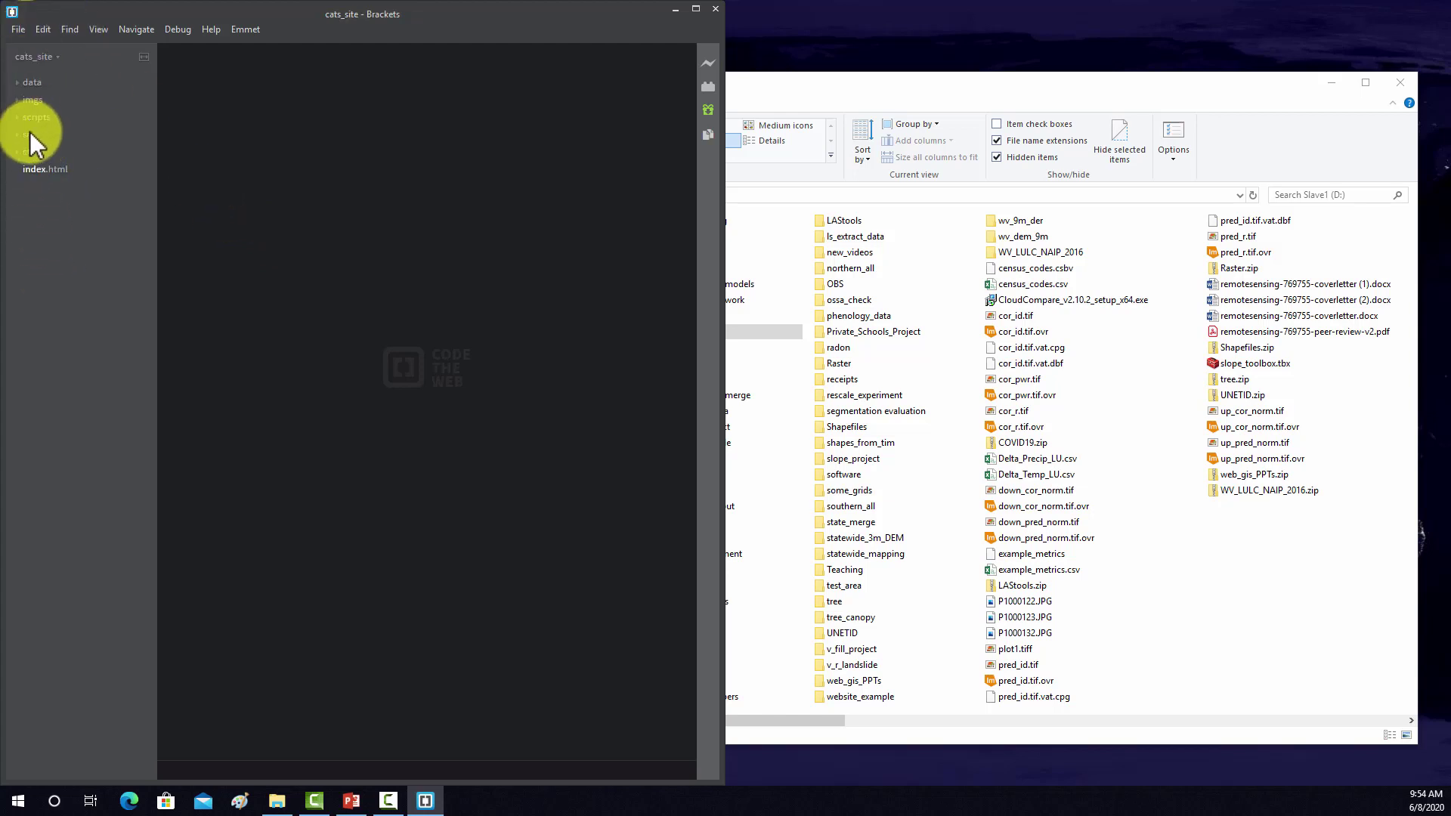
- Open index.html, expand style to view my_style.css, then return to index.html
left_click(34, 169)
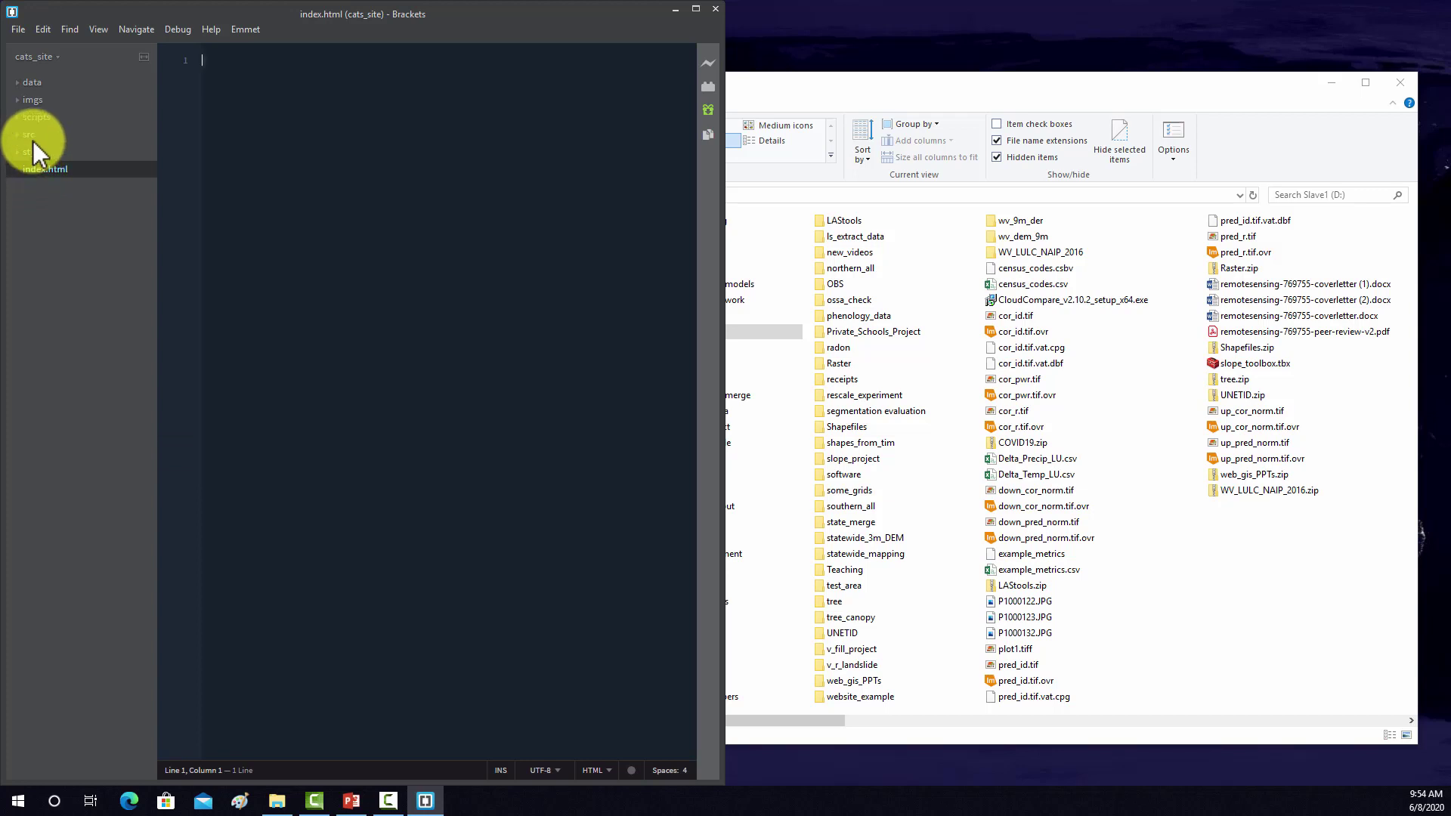
left_click(32, 152)
left_click(58, 169)
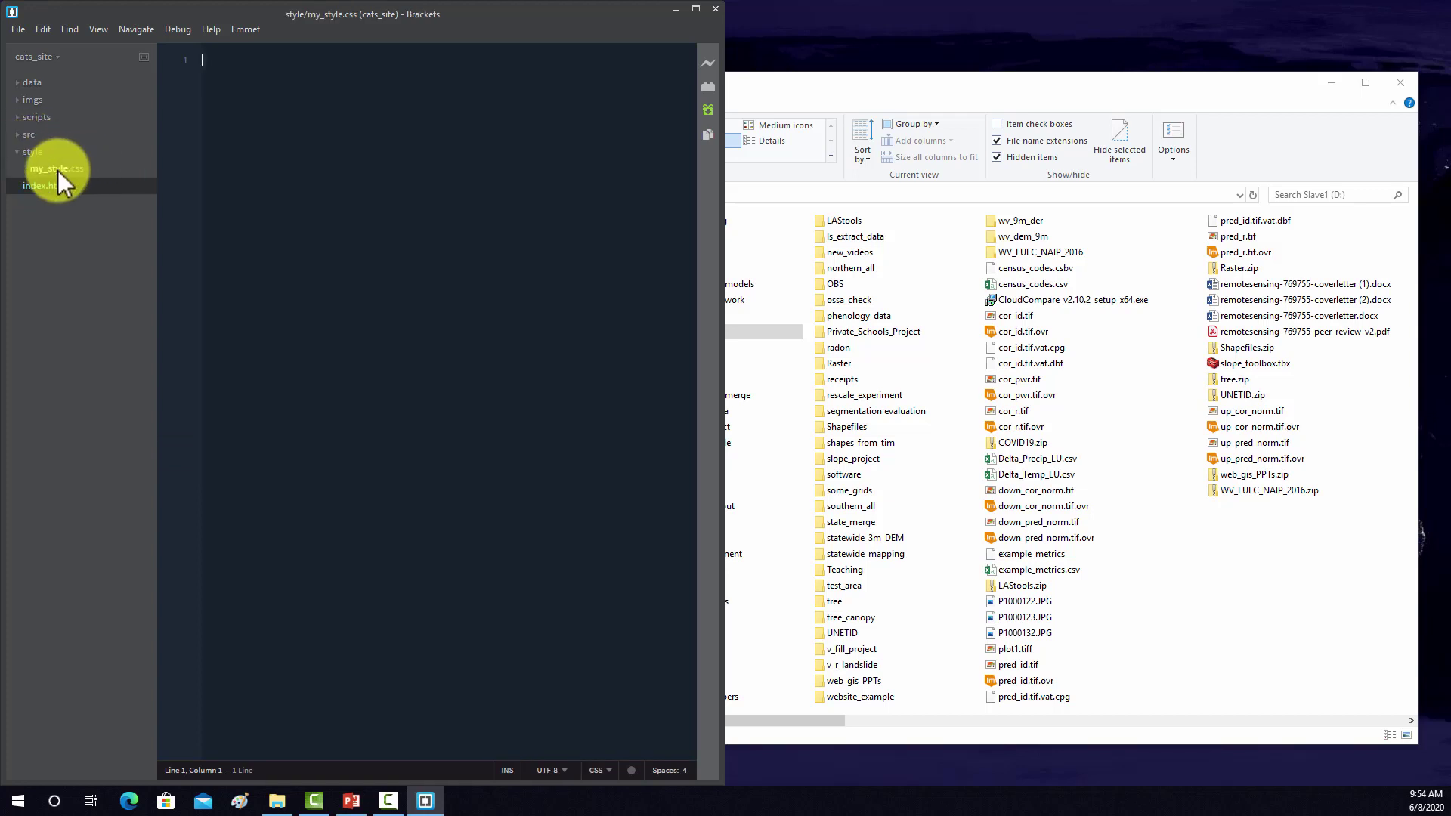
left_click(49, 185)
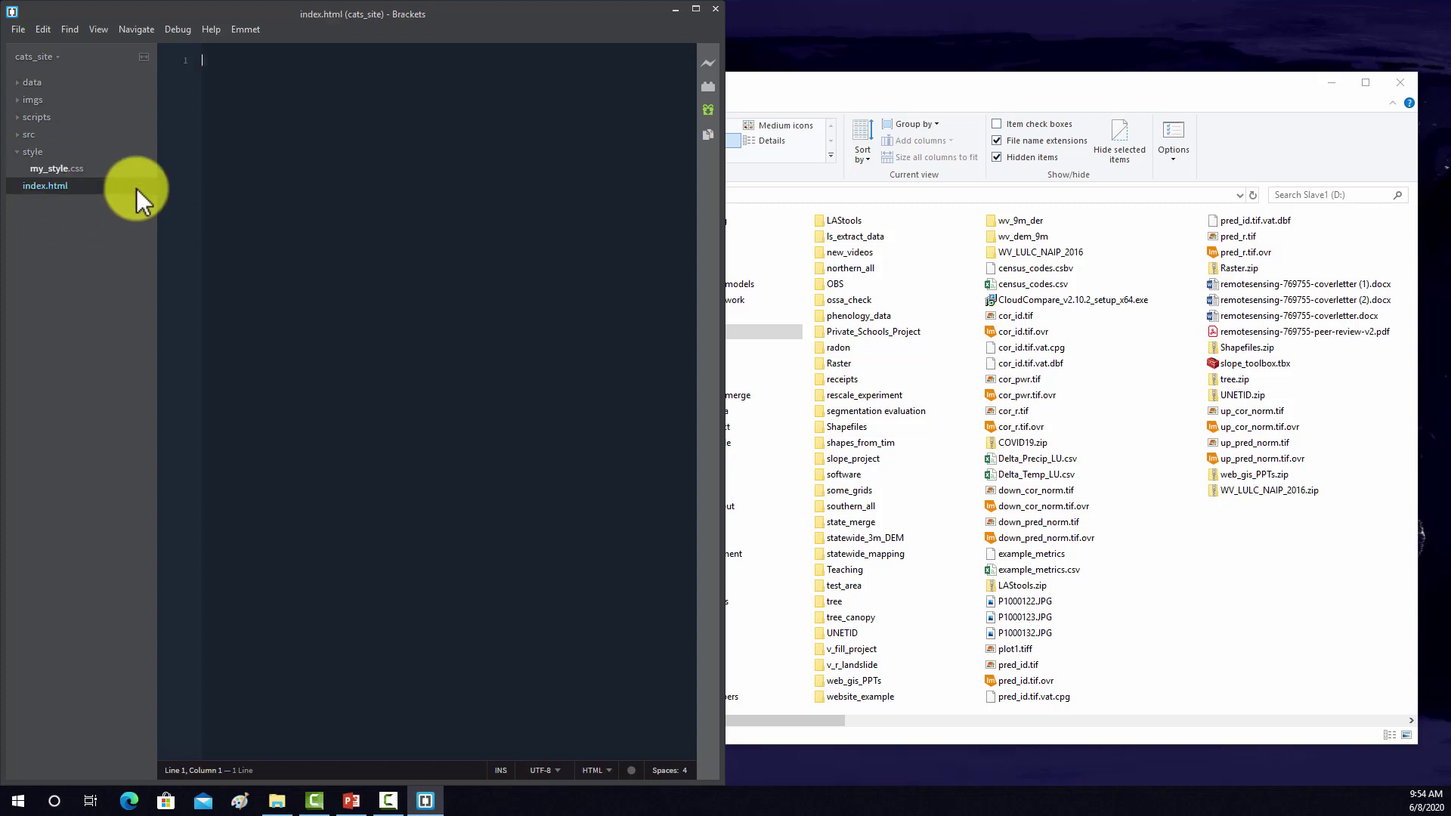